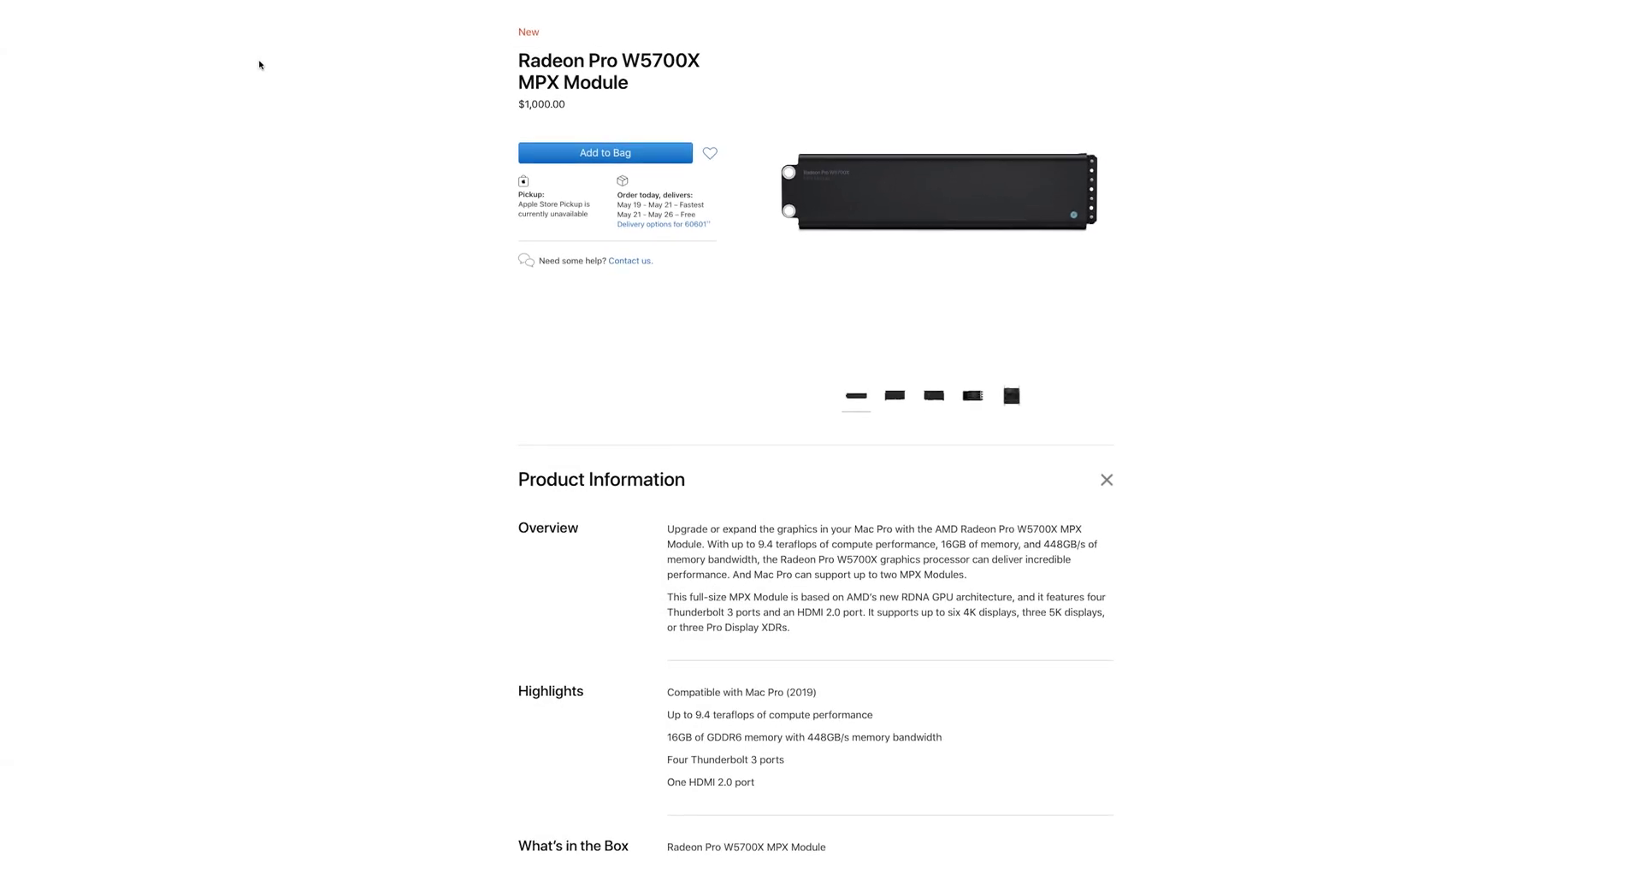
Apply the MP4 - 25/50 2 Pass preset to the sequence export, keeping the default output location
scroll(260, 65, "down", 1)
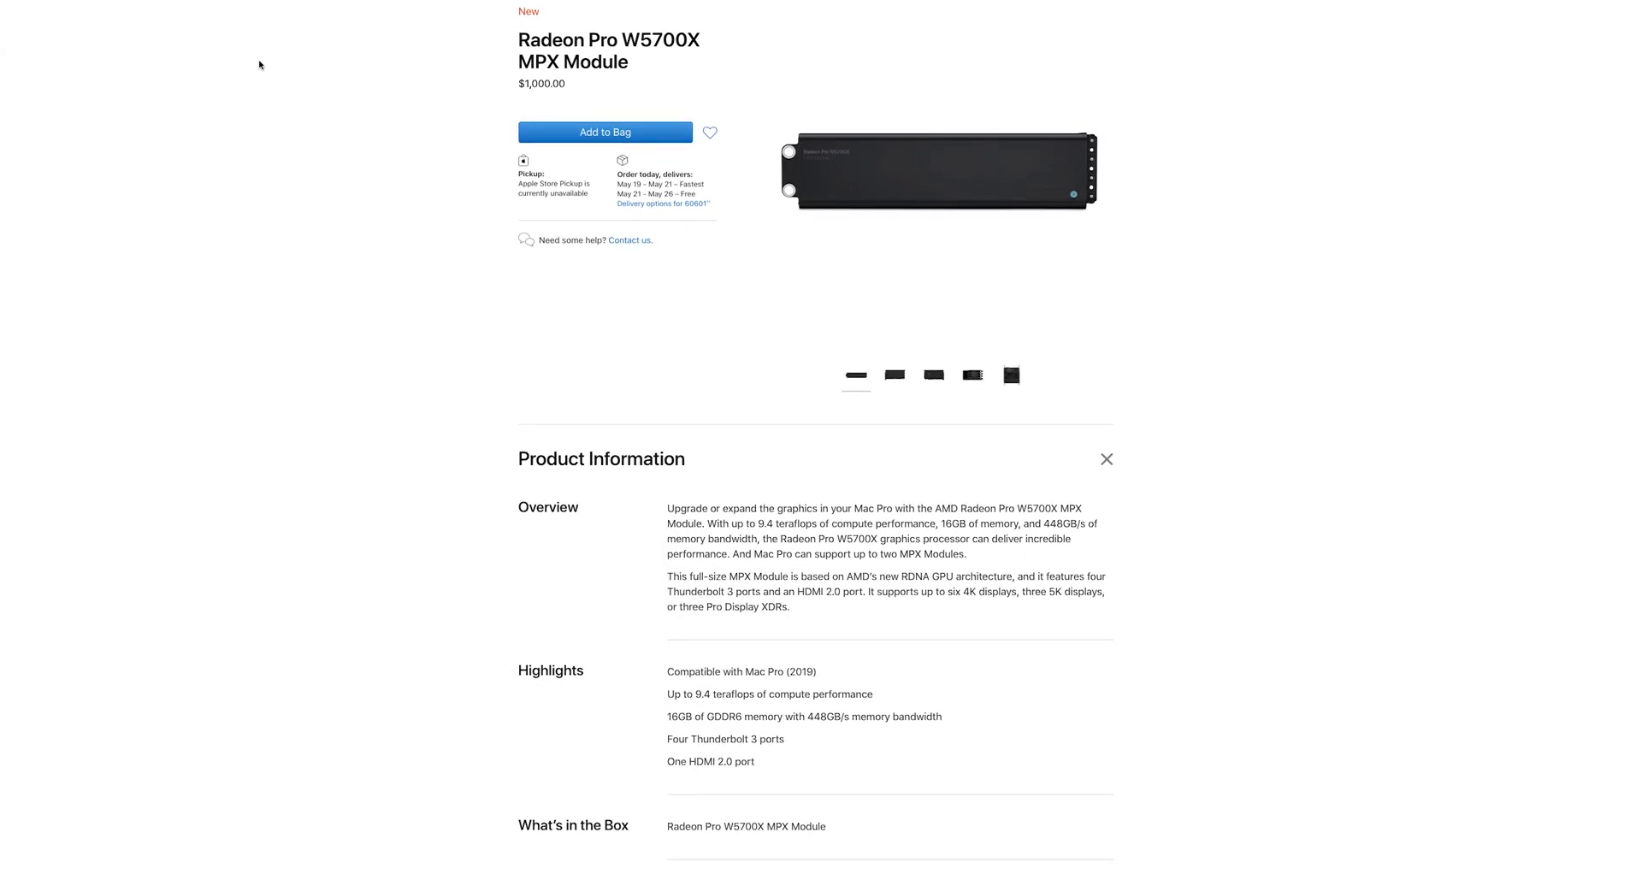
scroll(260, 65, "down", 5)
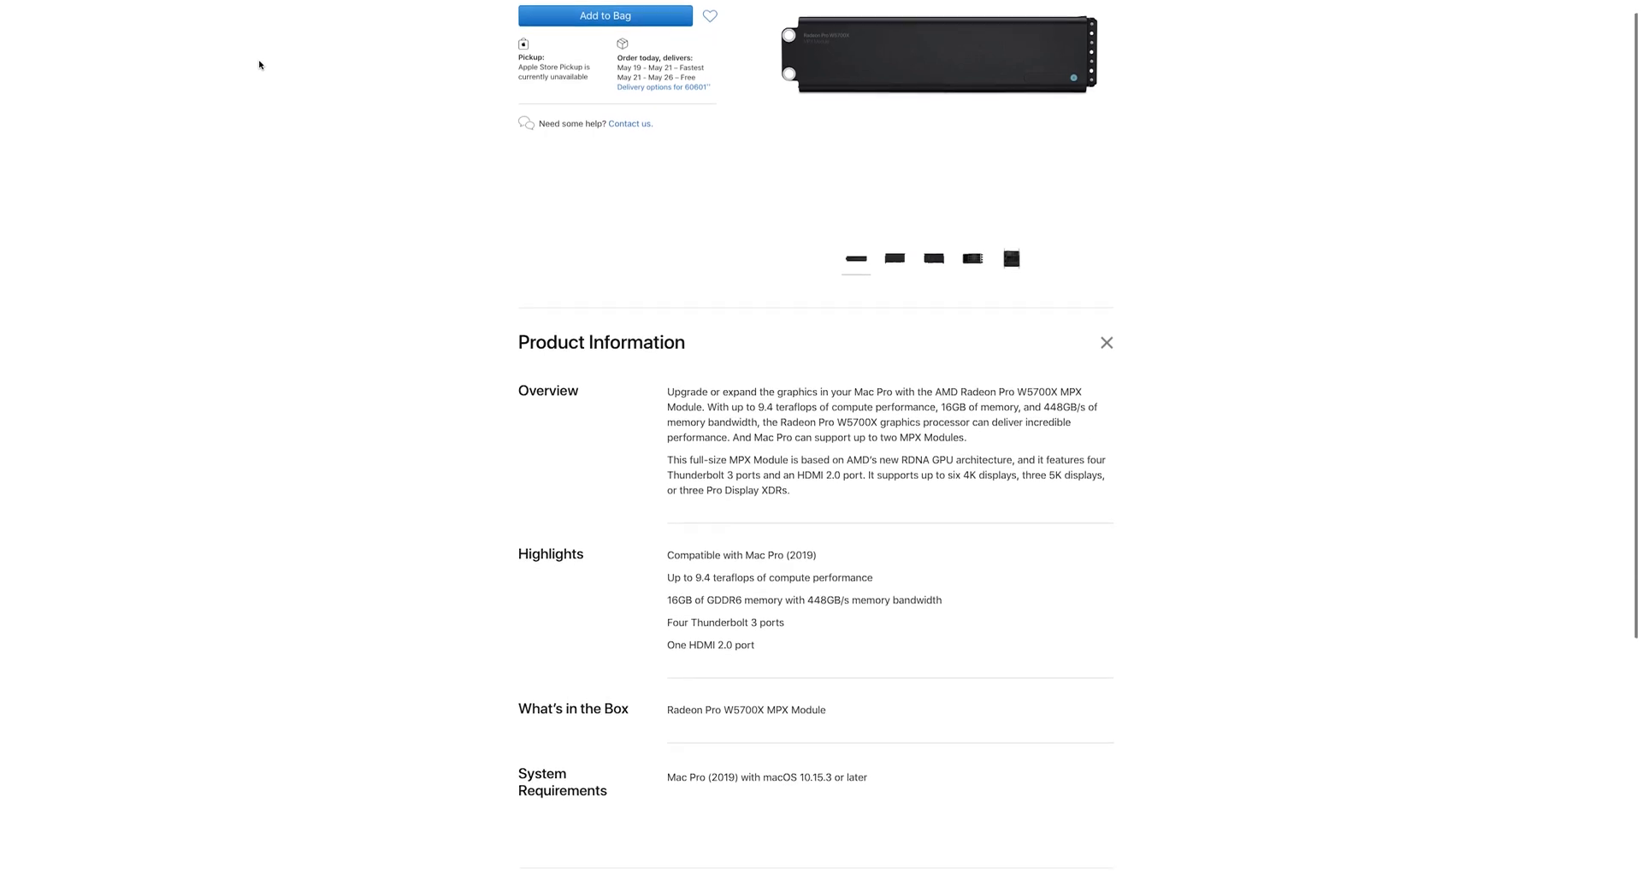
scroll(260, 65, "down", 10)
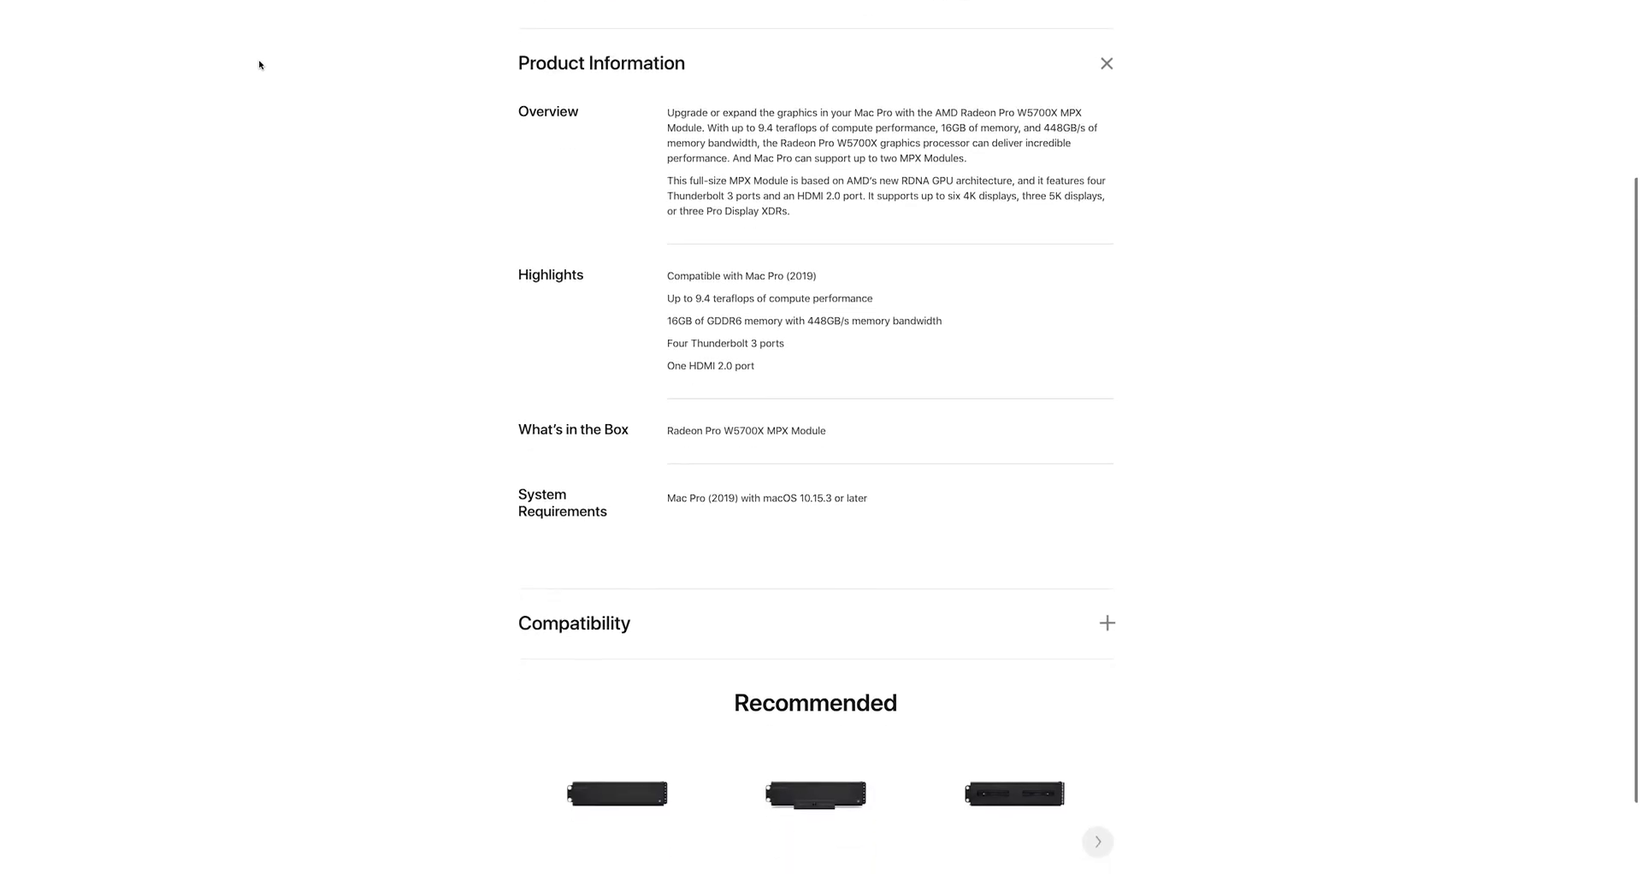
scroll(260, 65, "up", 12)
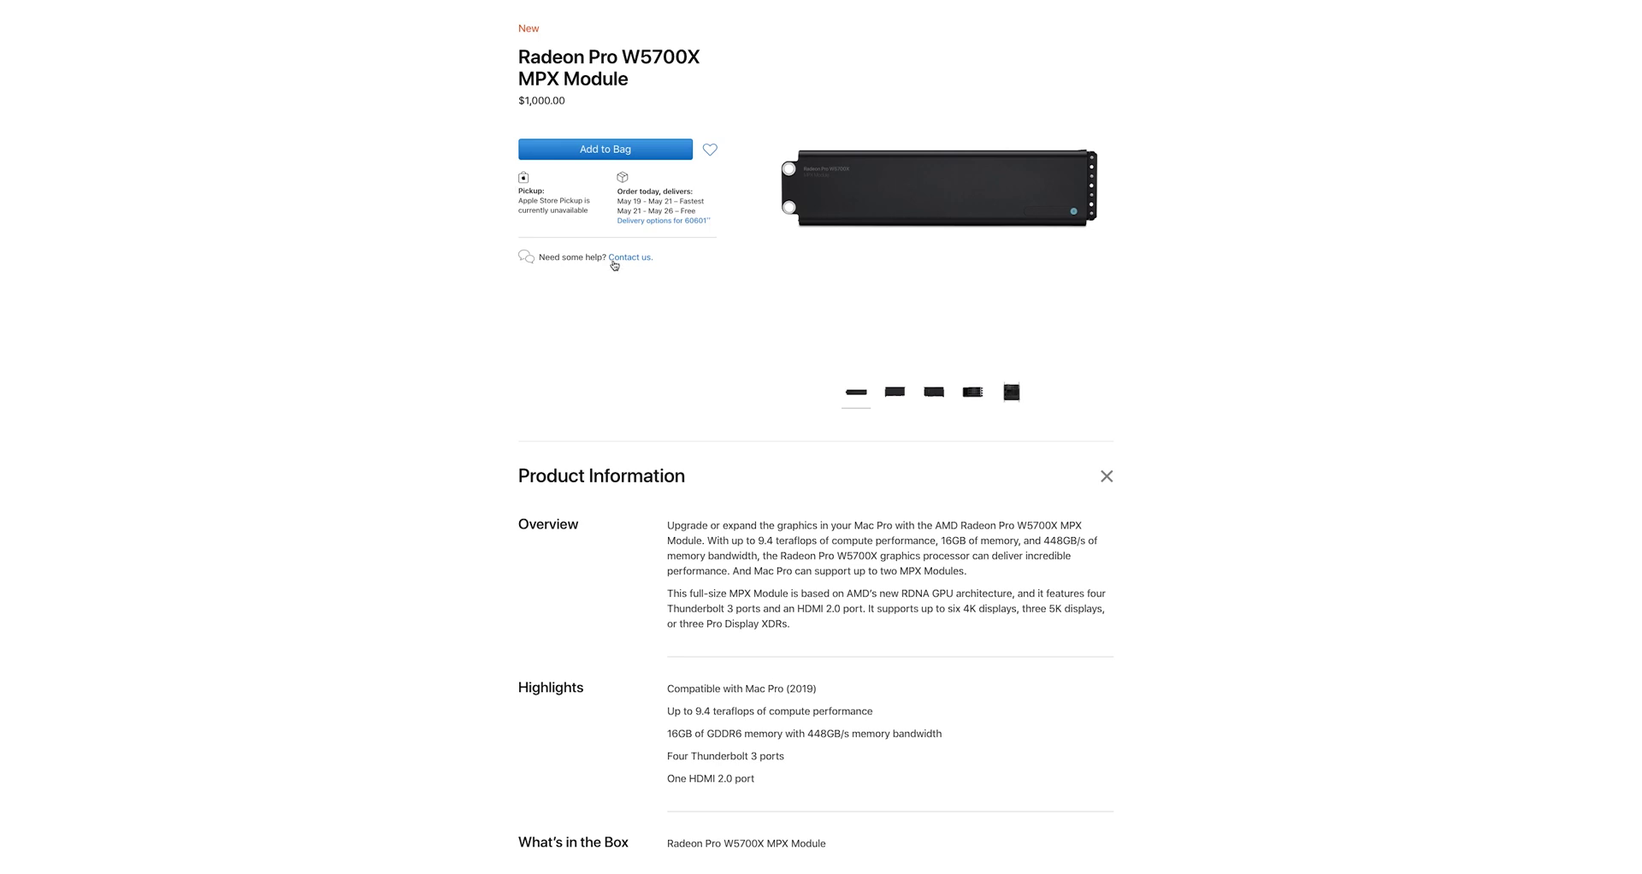
scroll(638, 281, "down", 3)
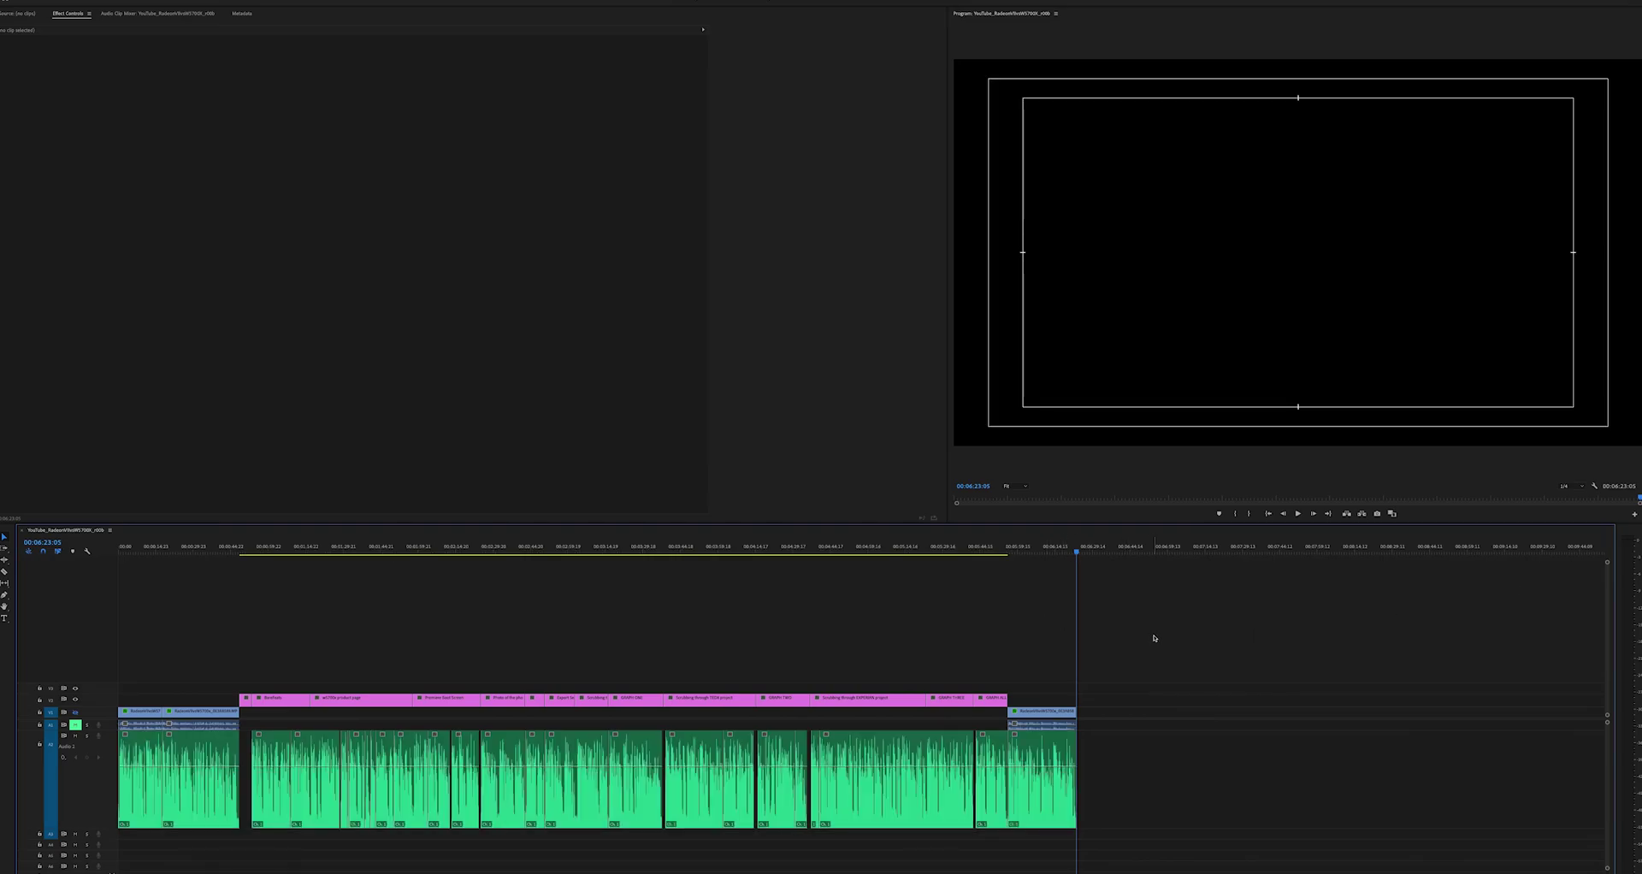
key("super+m")
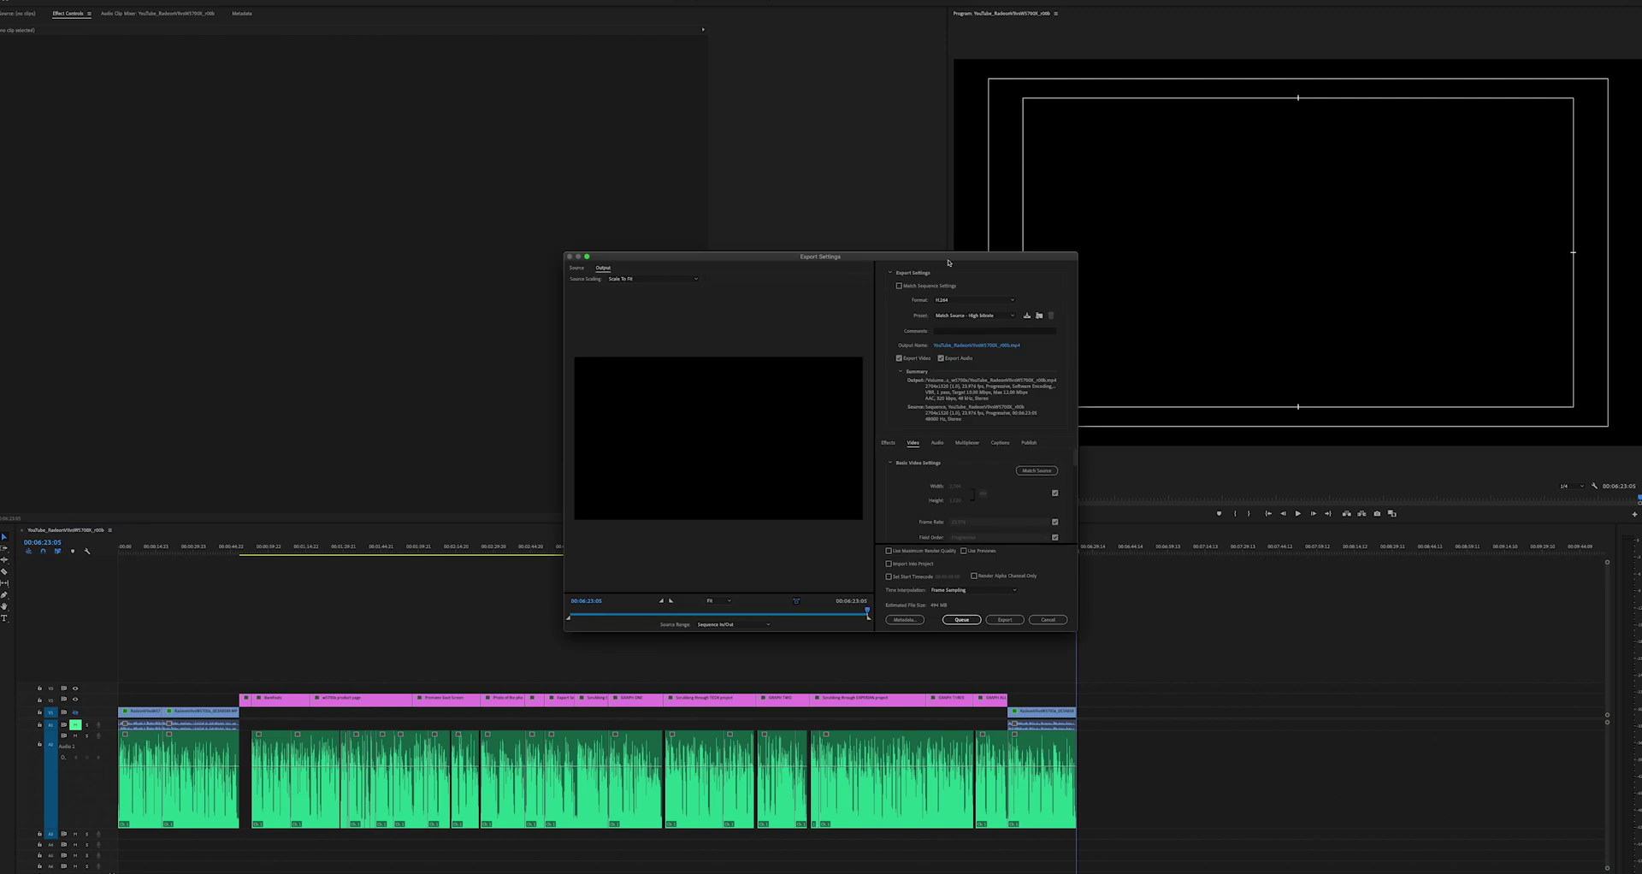
left_click(960, 317)
left_click(960, 334)
left_click(961, 346)
left_click(895, 473)
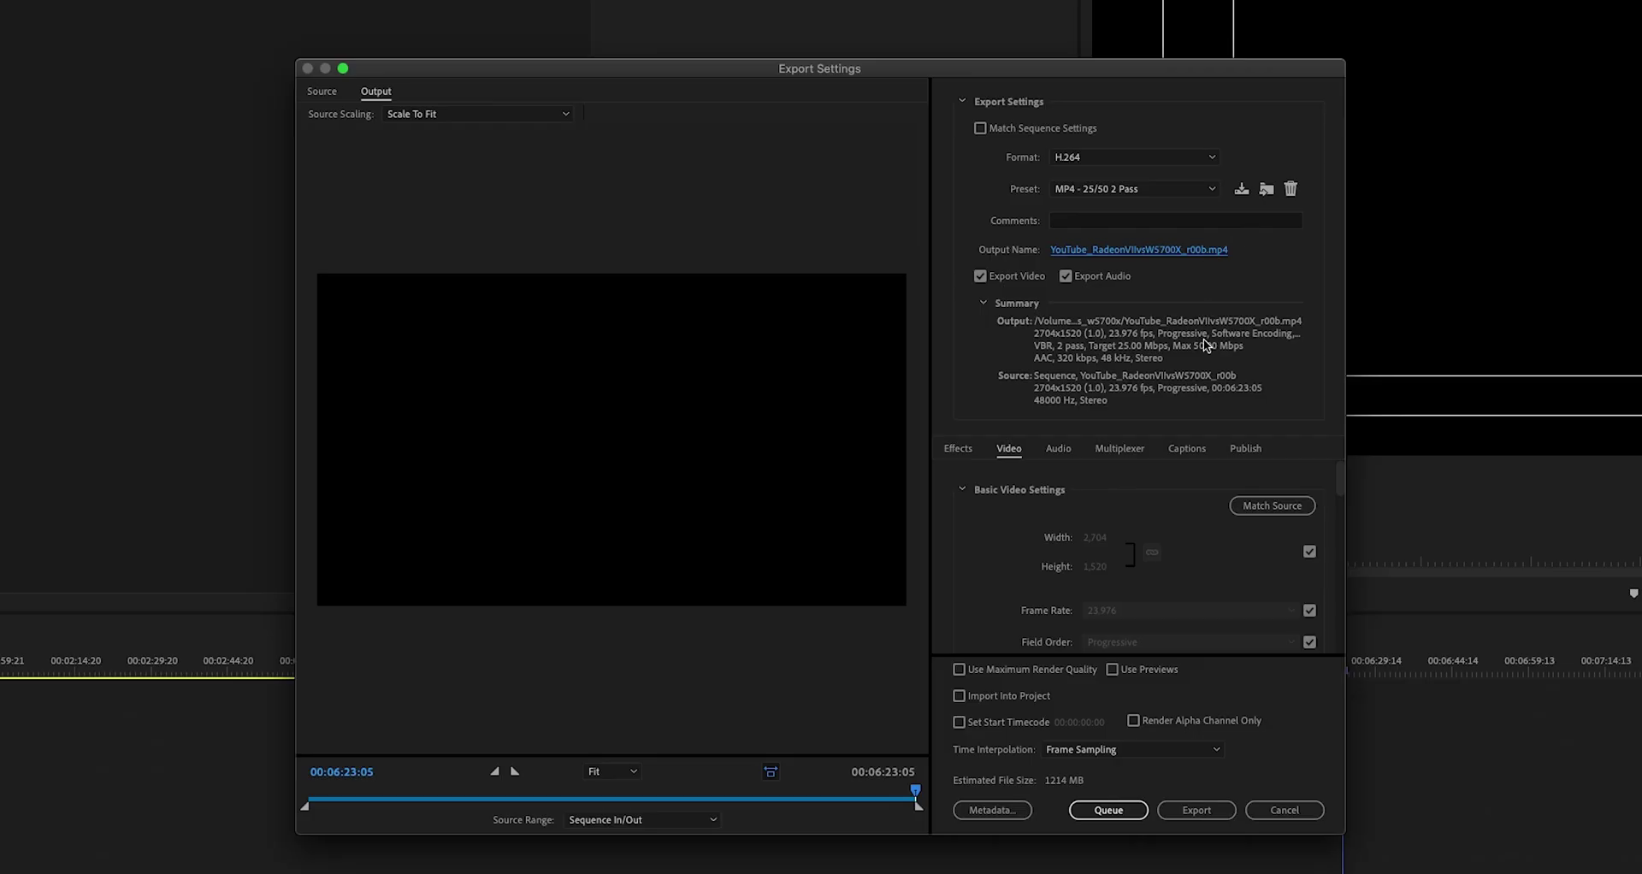
Check the 2-pass VBR bitrate settings, then scrub the timeline to the next interviewee
scroll(1177, 499, "down", 3)
scroll(1178, 501, "down", 4)
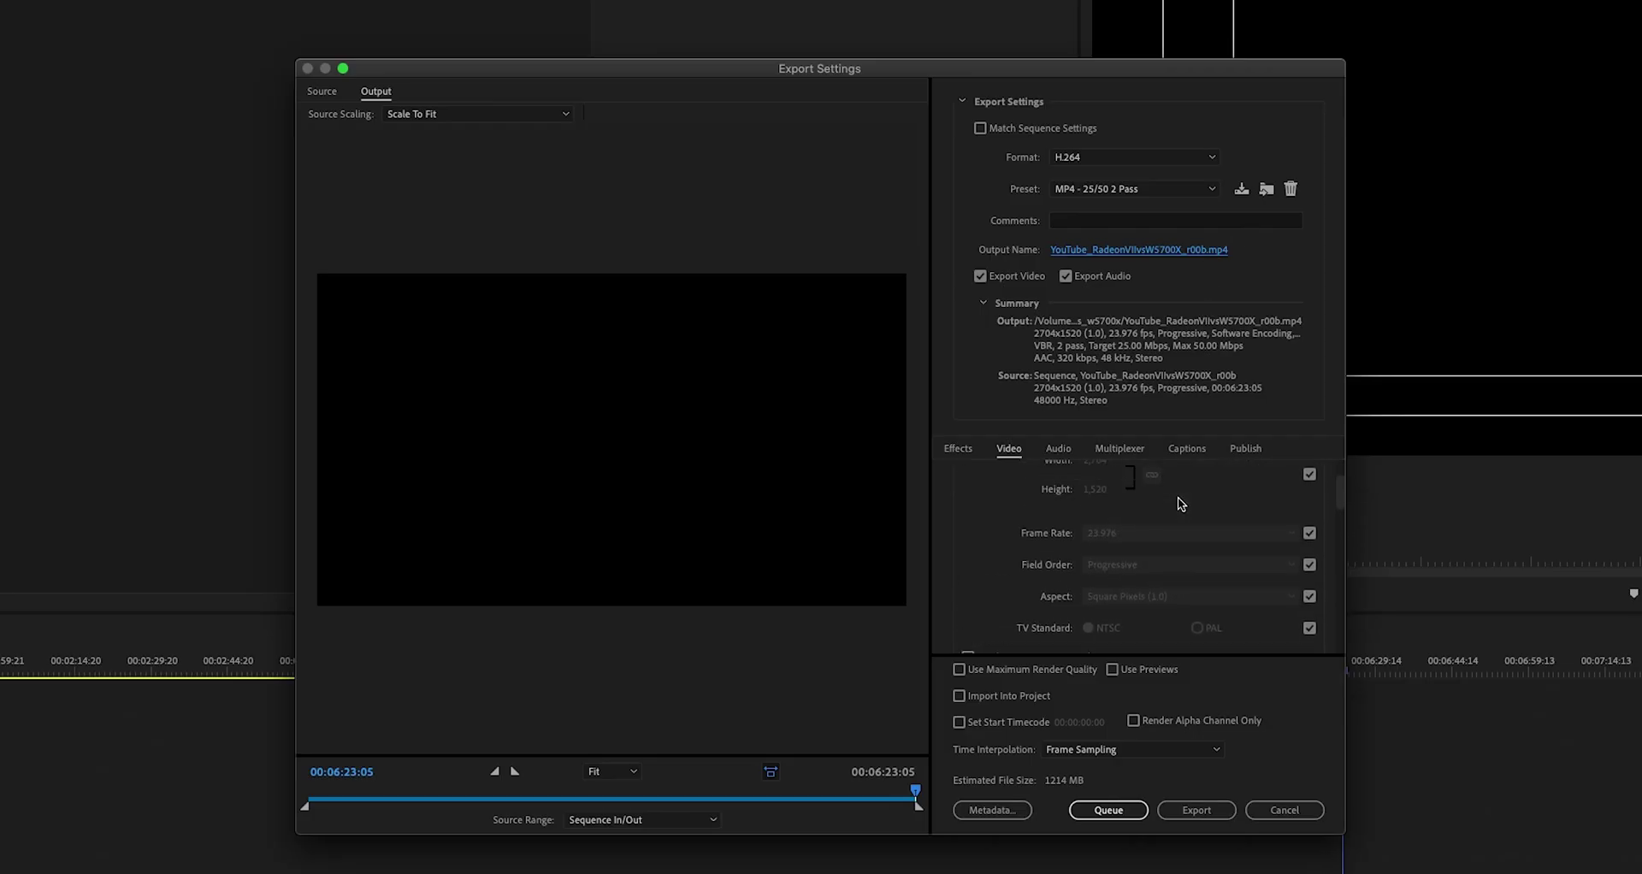
scroll(1177, 498, "down", 5)
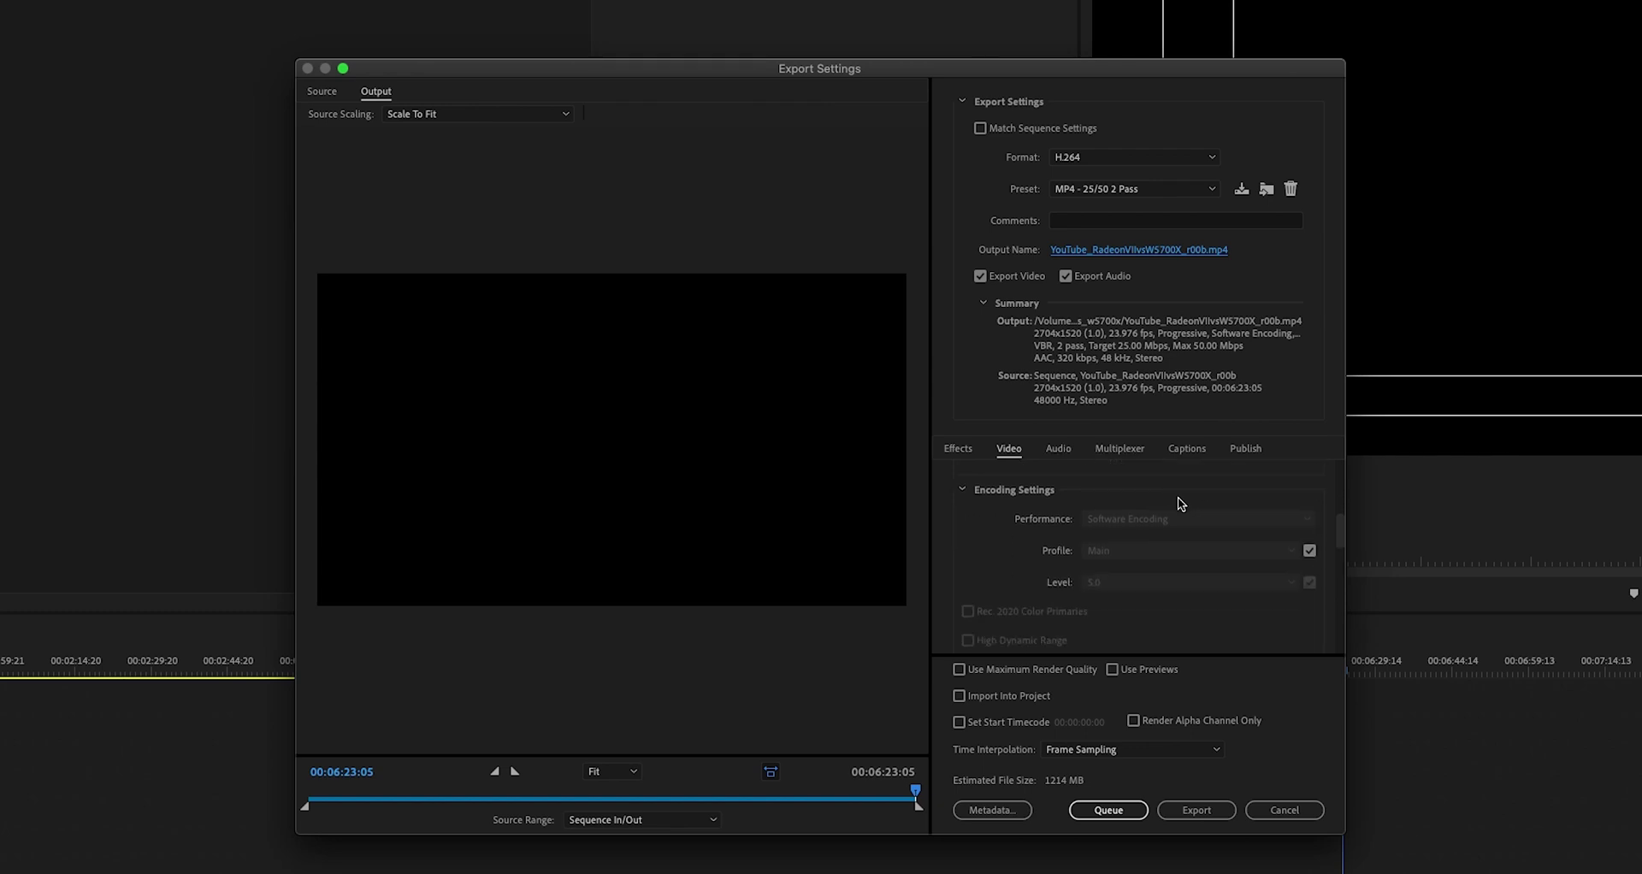
scroll(1177, 503, "down", 5)
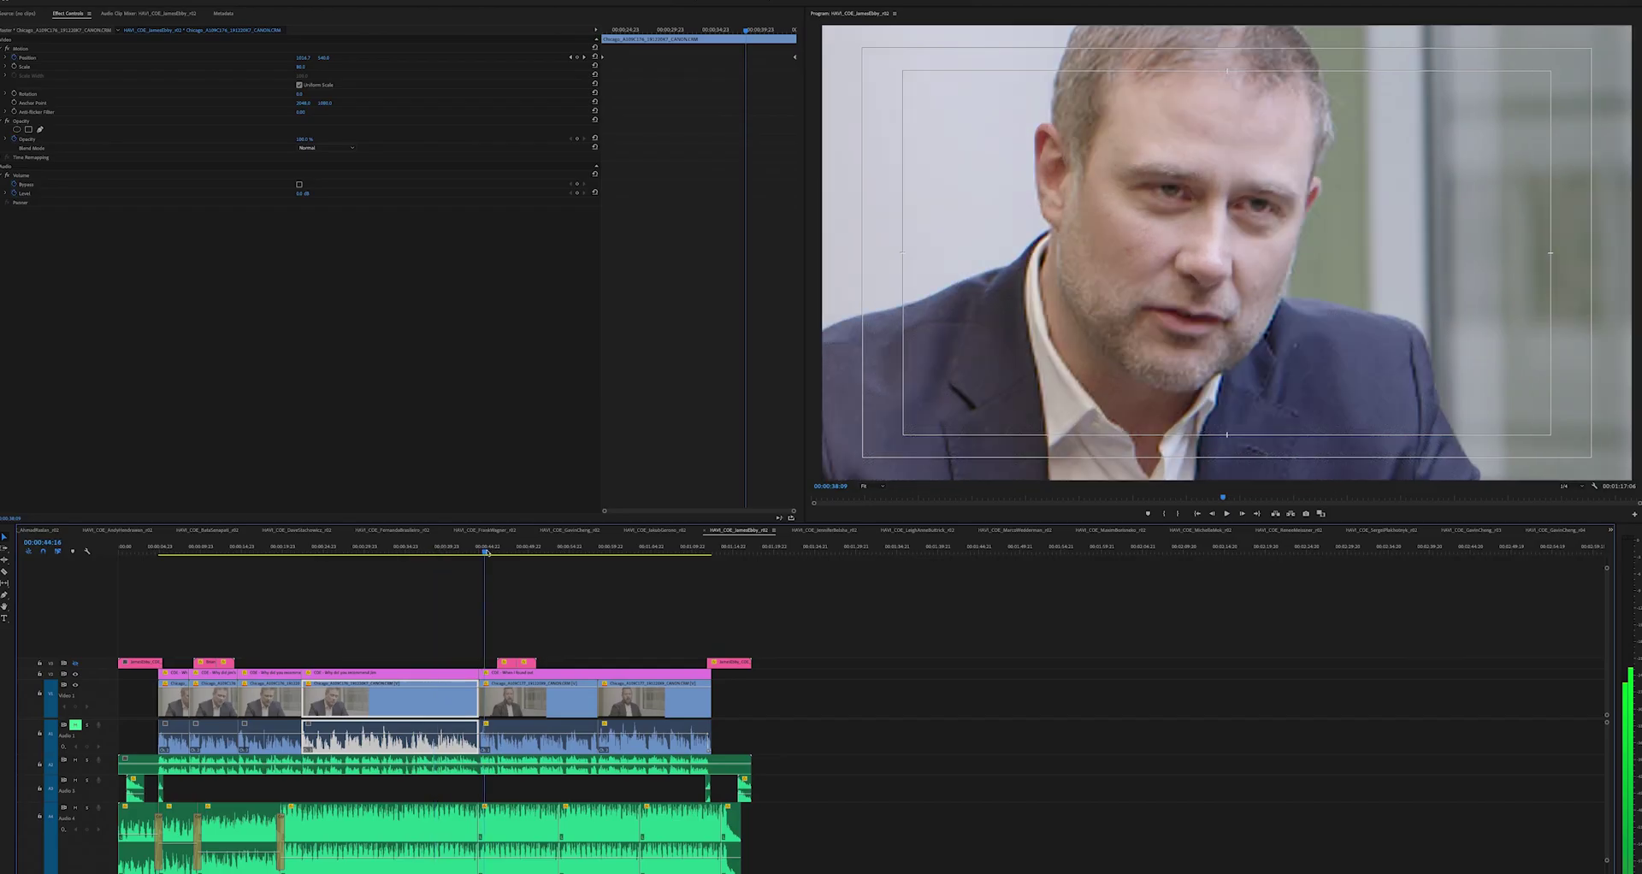
left_click_drag(486, 553, 644, 554)
Inspect the interview clip's Canon RAW effects, deselect it, and bring up the sequence export settings
scroll(659, 675, "down", 1)
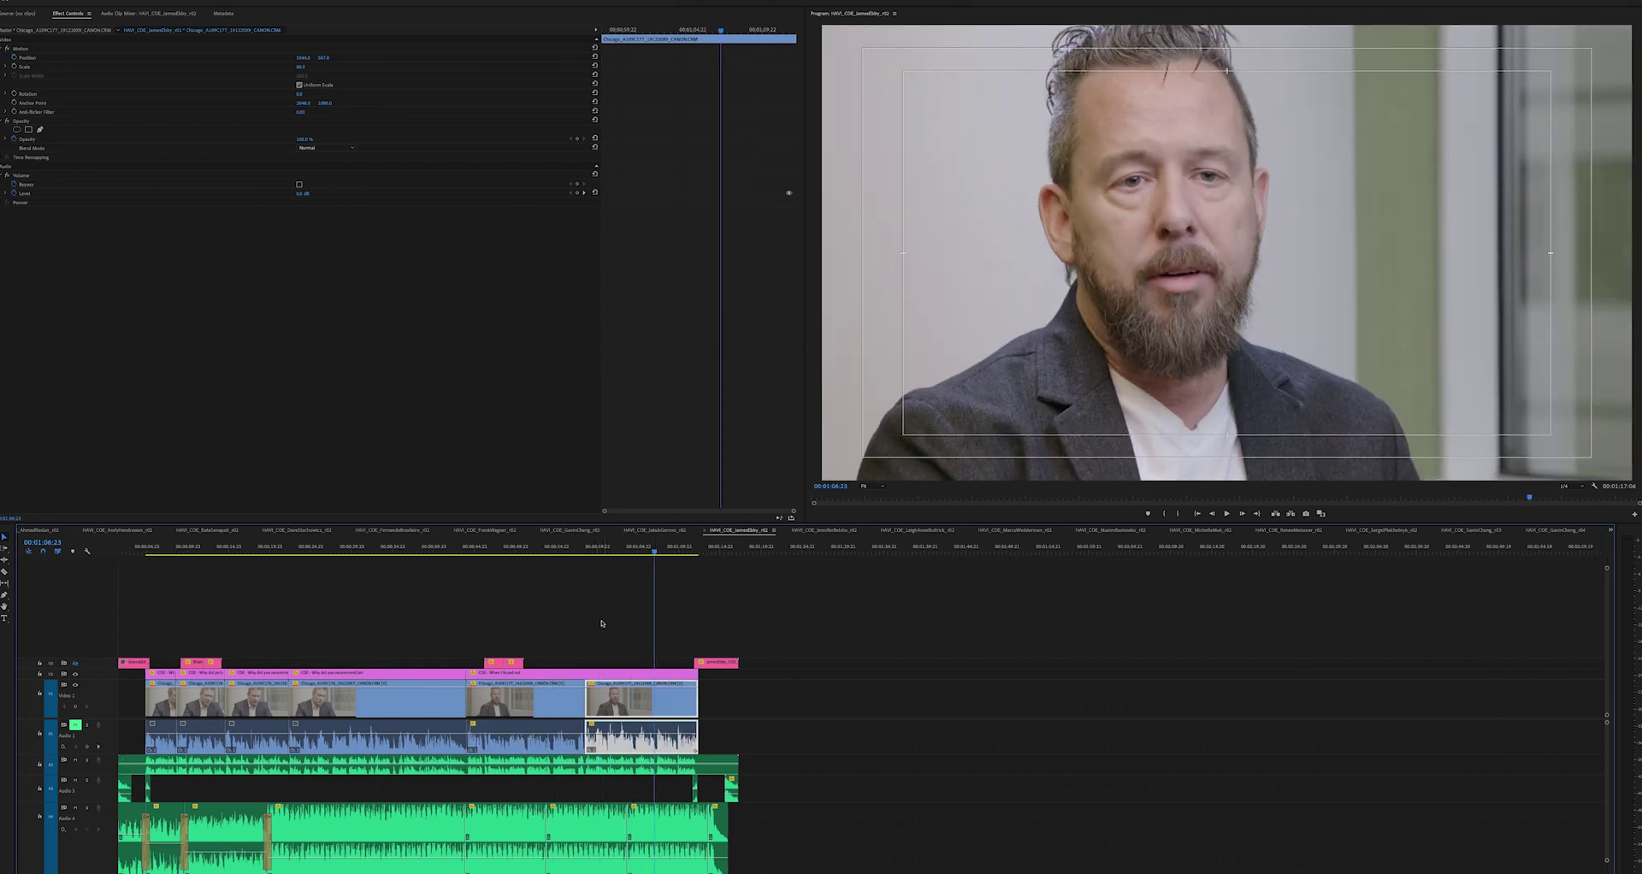
left_click(62, 31)
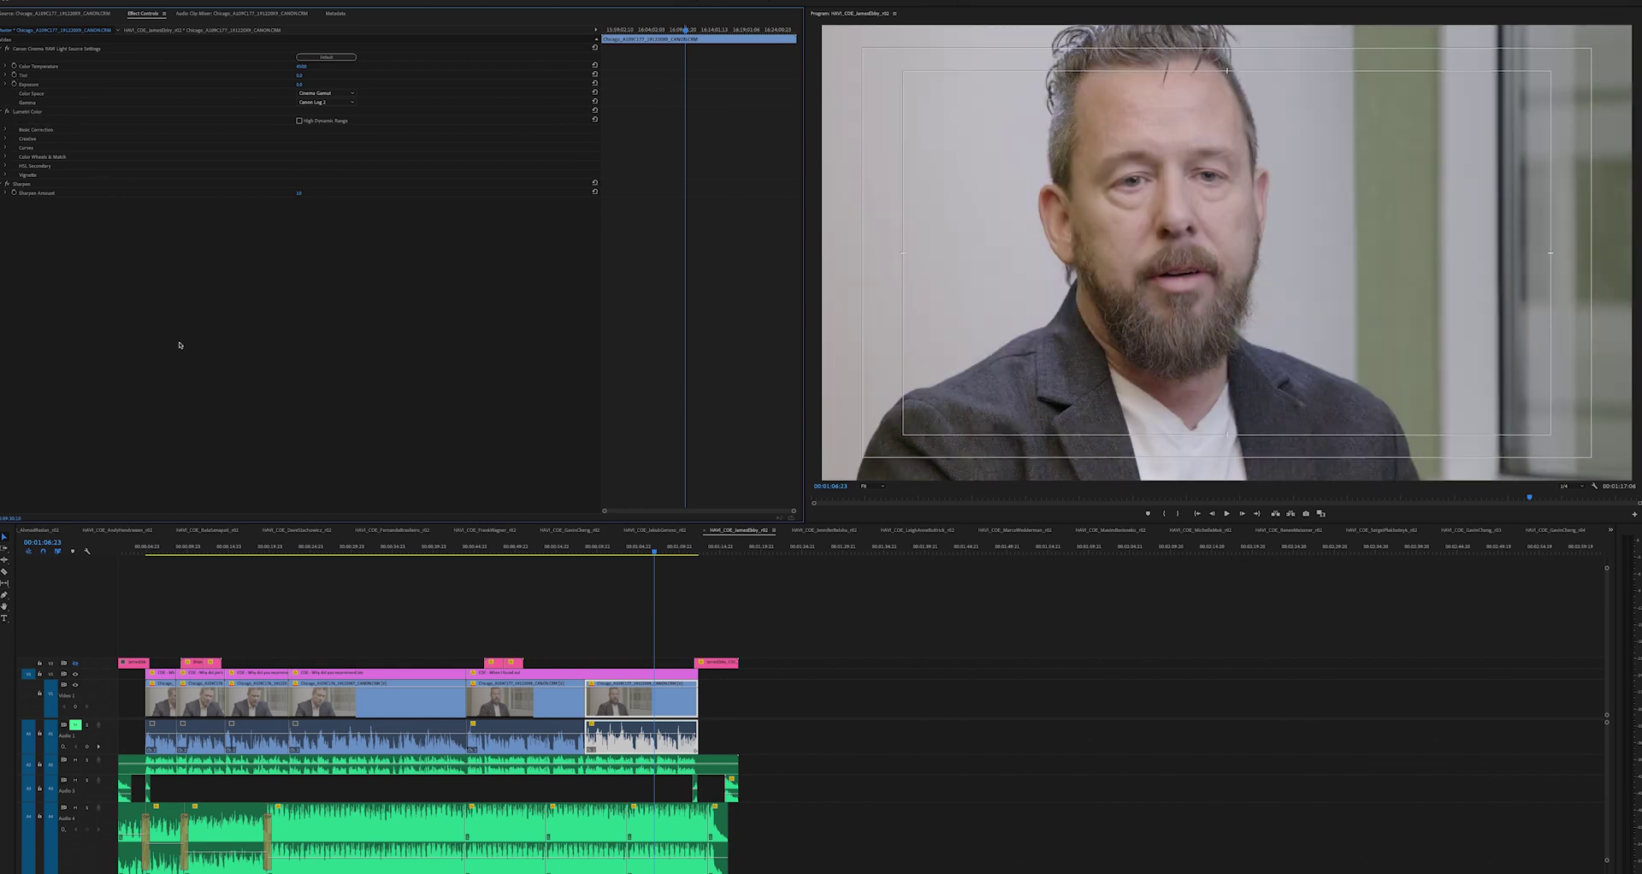
left_click(706, 603)
key("ctrl+m")
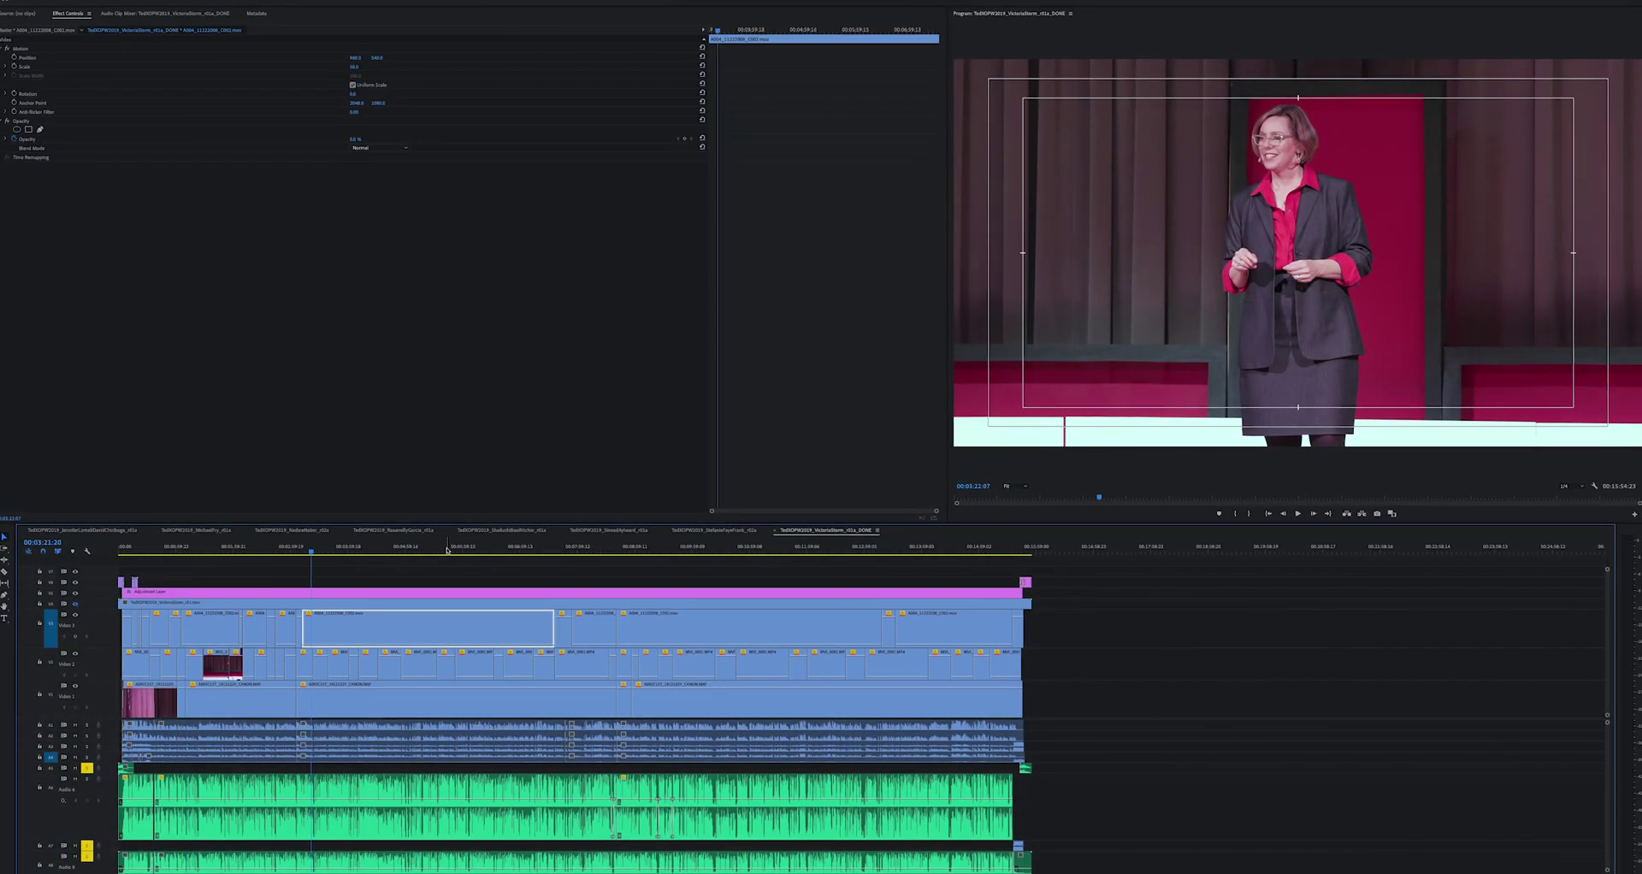
Move through the TEDx talk past 00:07:45, 00:11:20 and 00:03:57, settling the playhead at 00:08:38:14
left_click(565, 550)
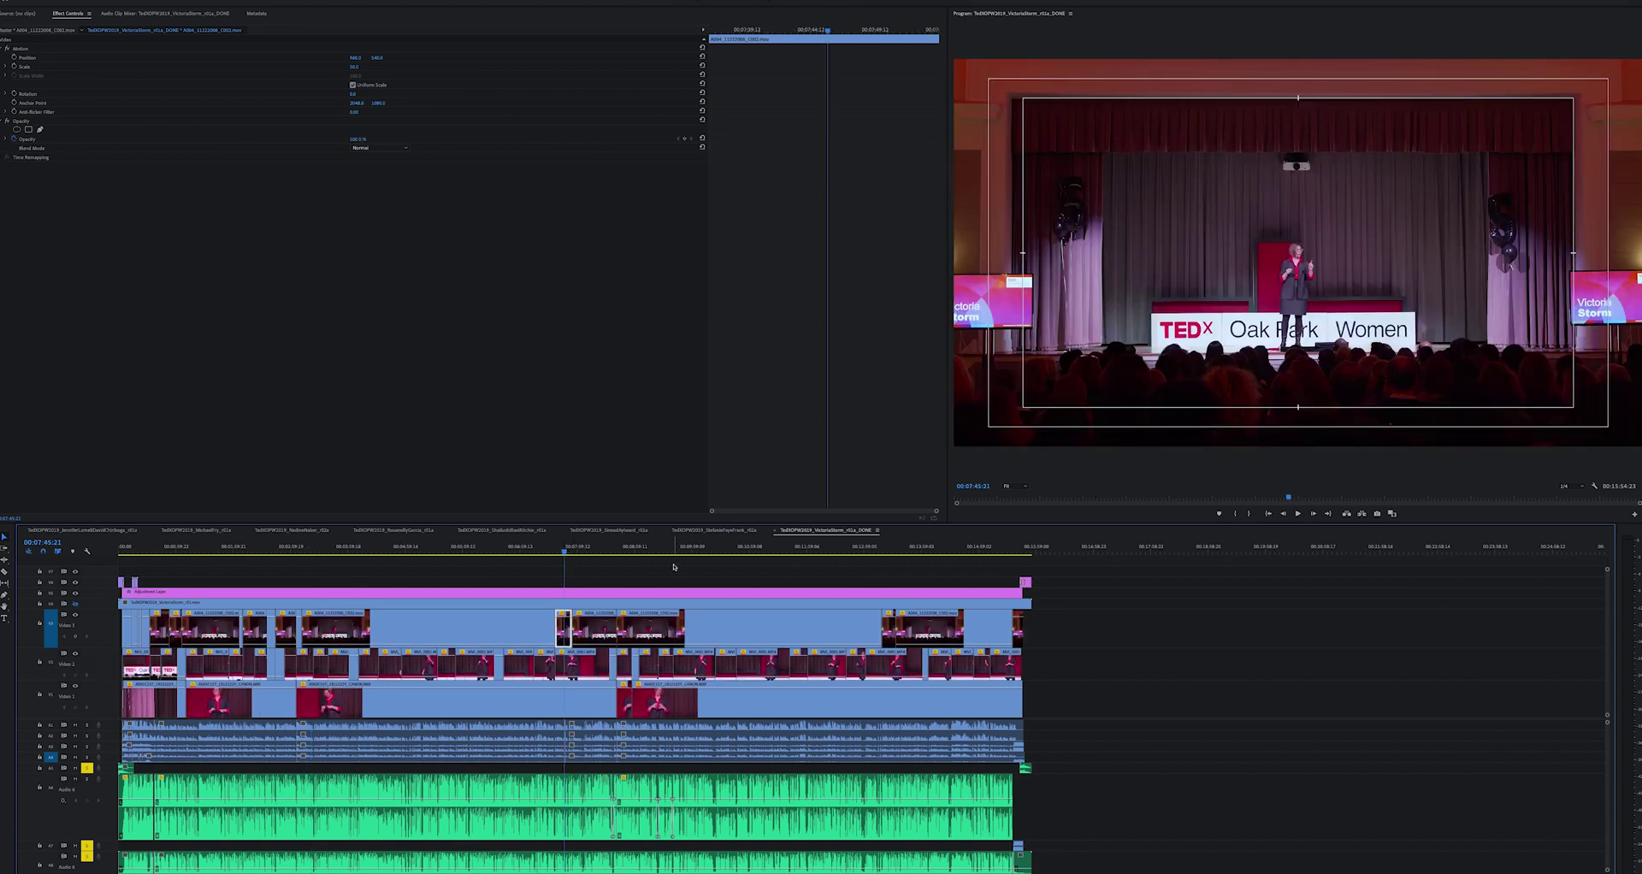
left_click(770, 551)
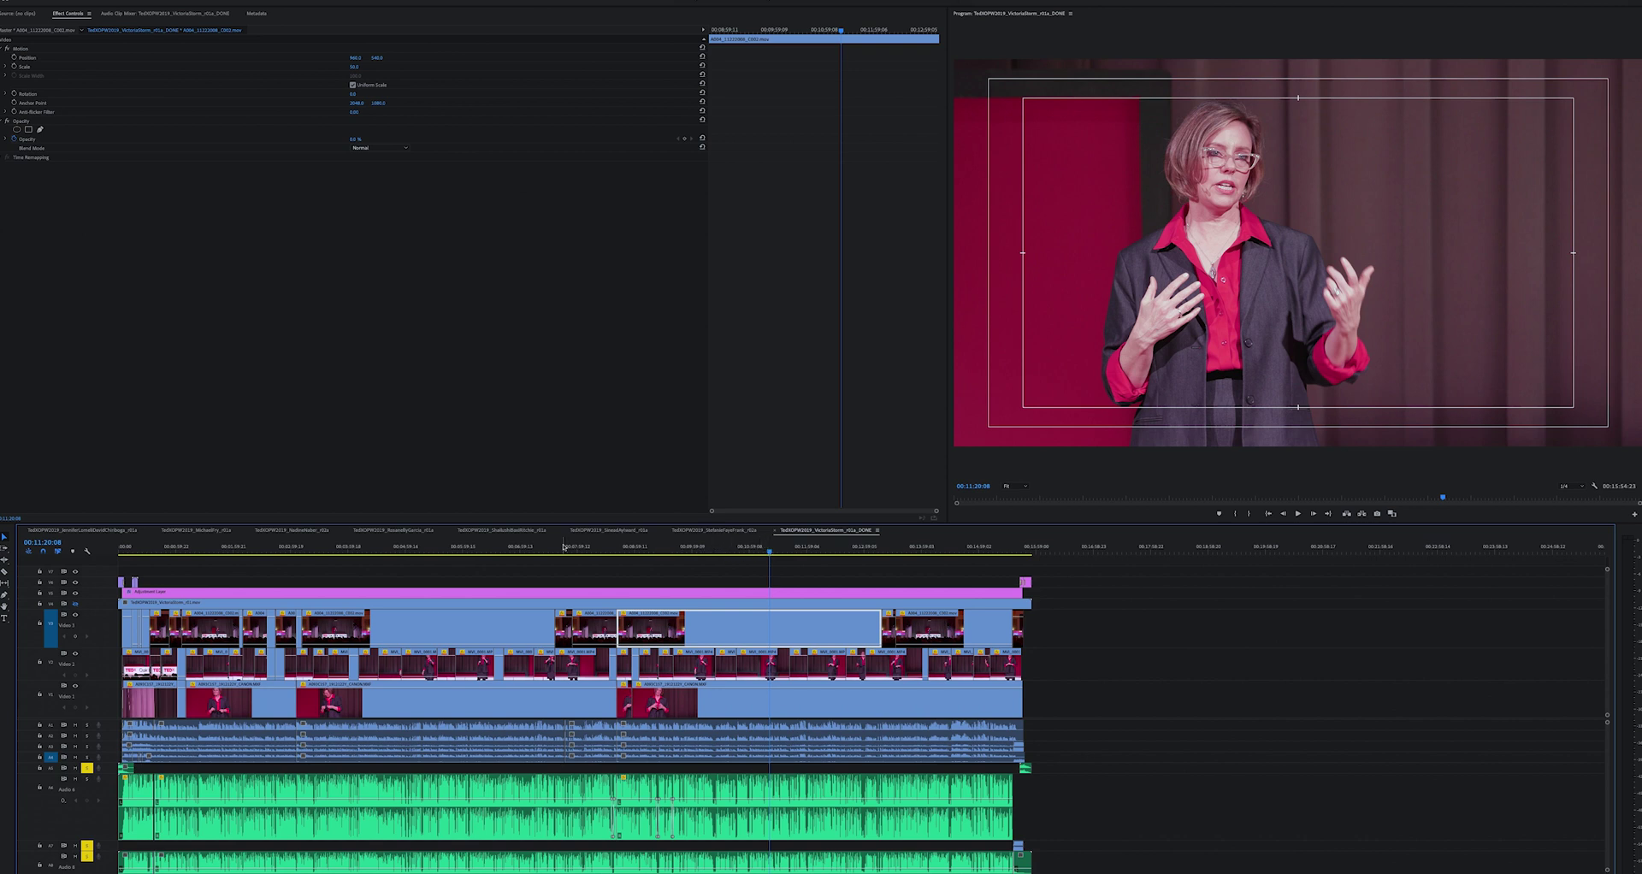
left_click(346, 548)
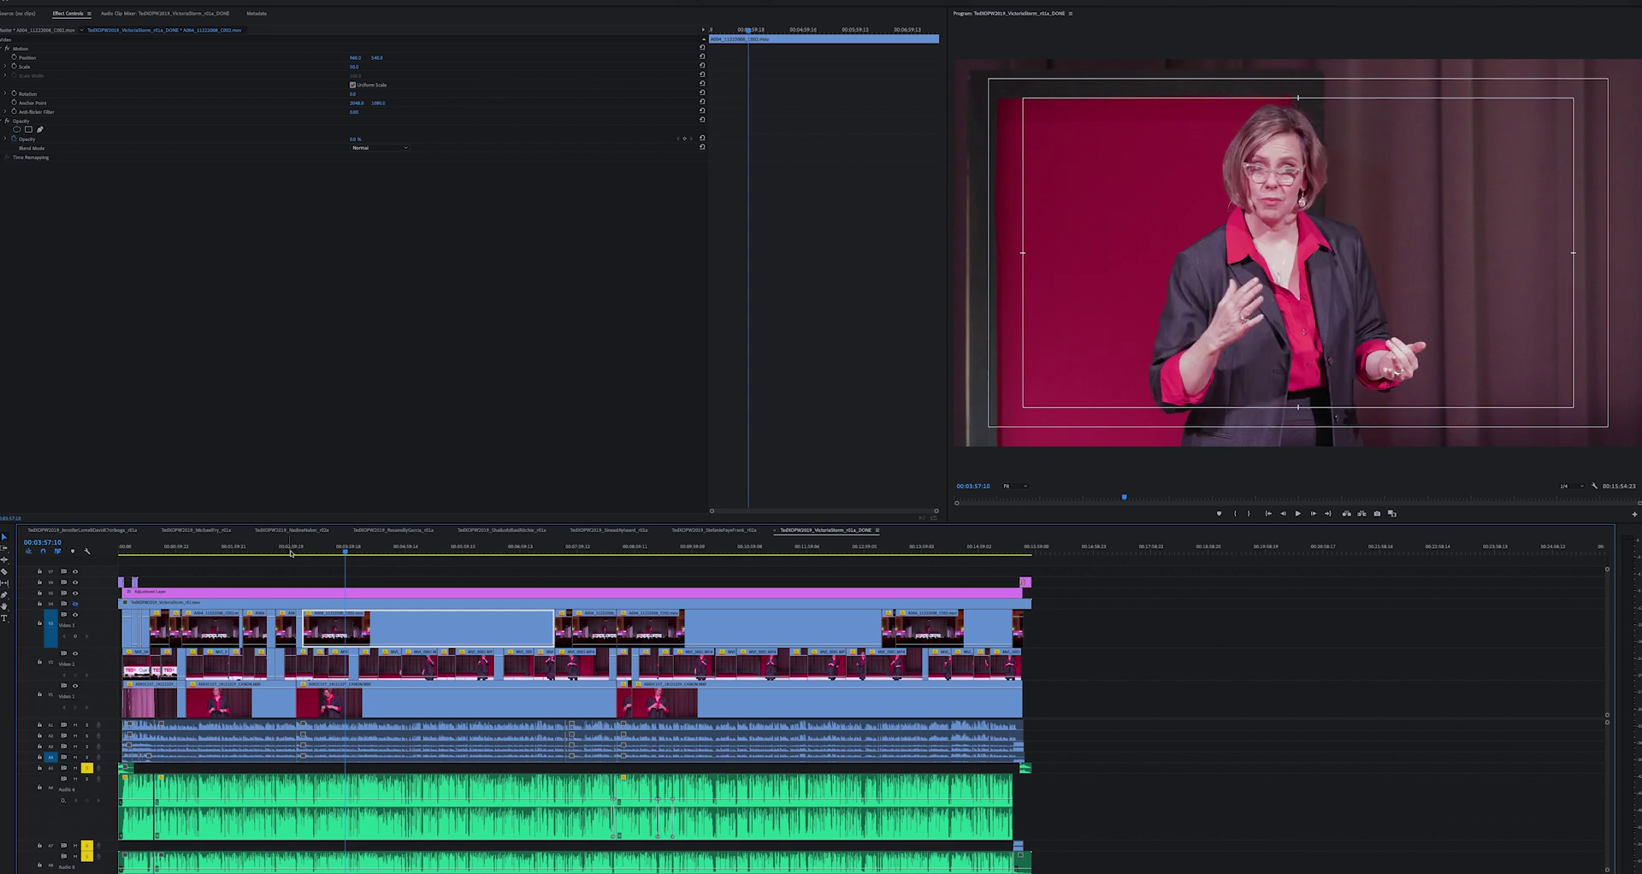
left_click(566, 548)
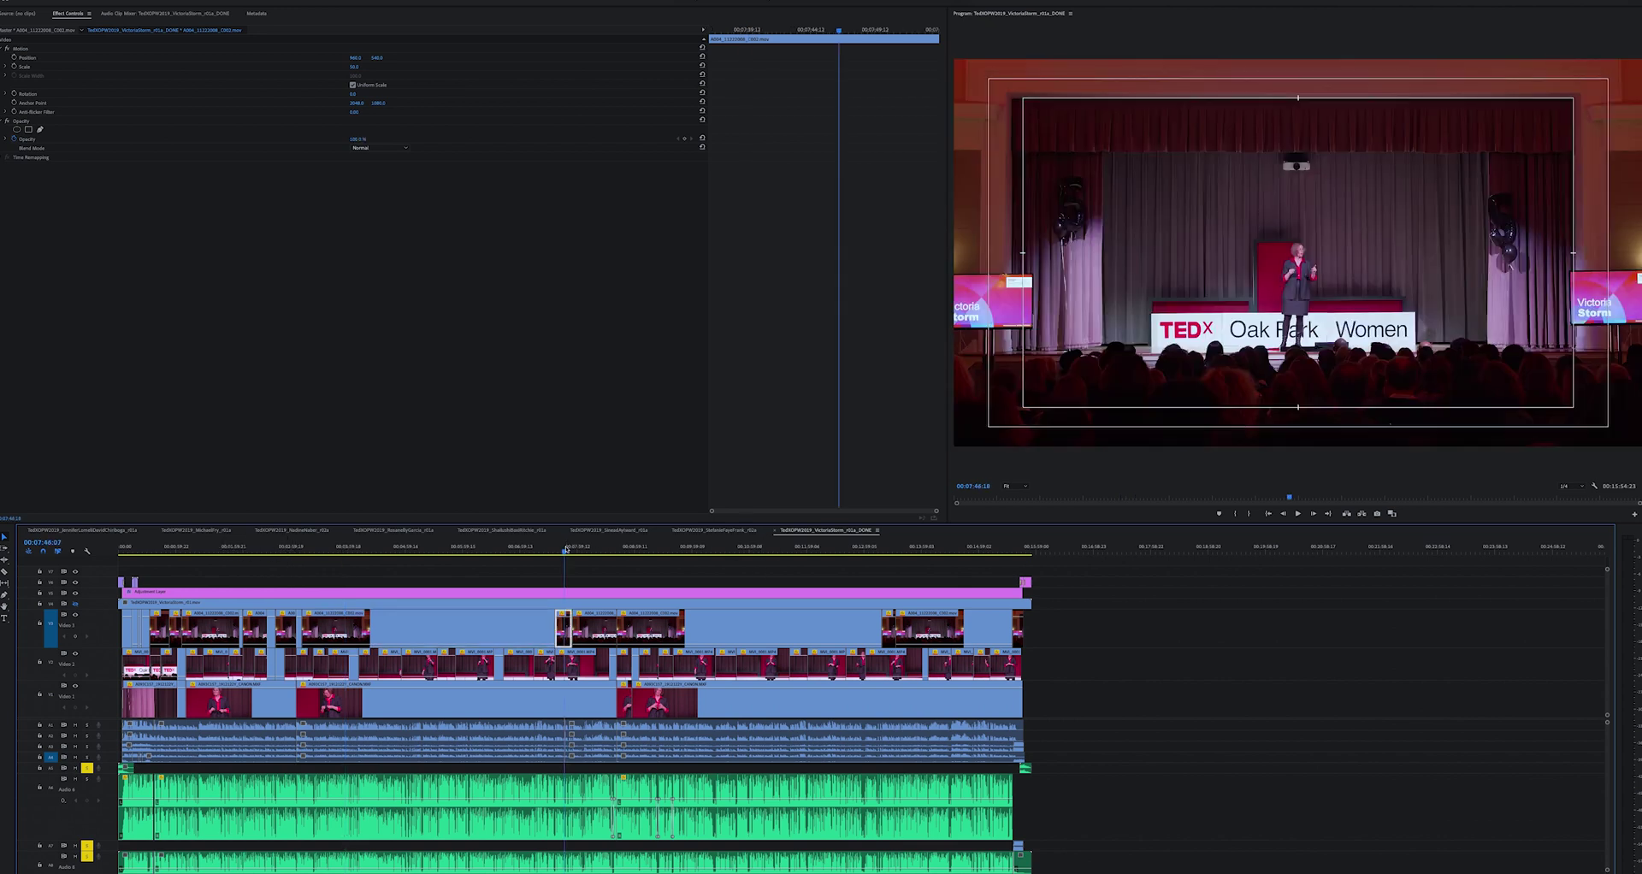
left_click(616, 548)
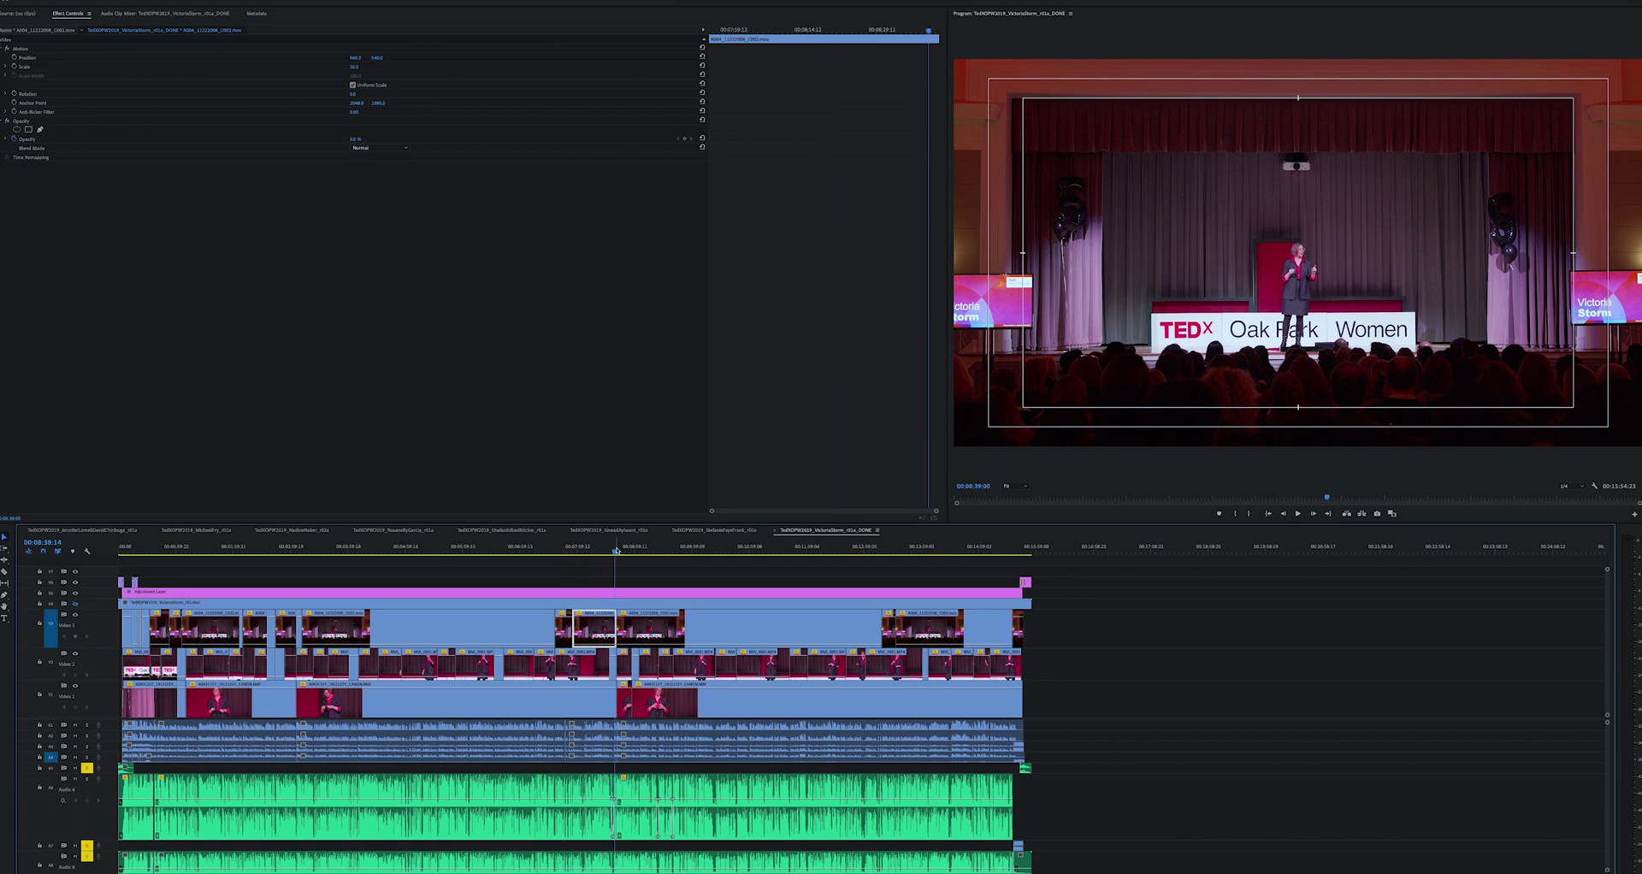
Export the TEDx sequence with the MP4 - 25/50 2 Pass preset after checking its bitrate settings
key("super+m")
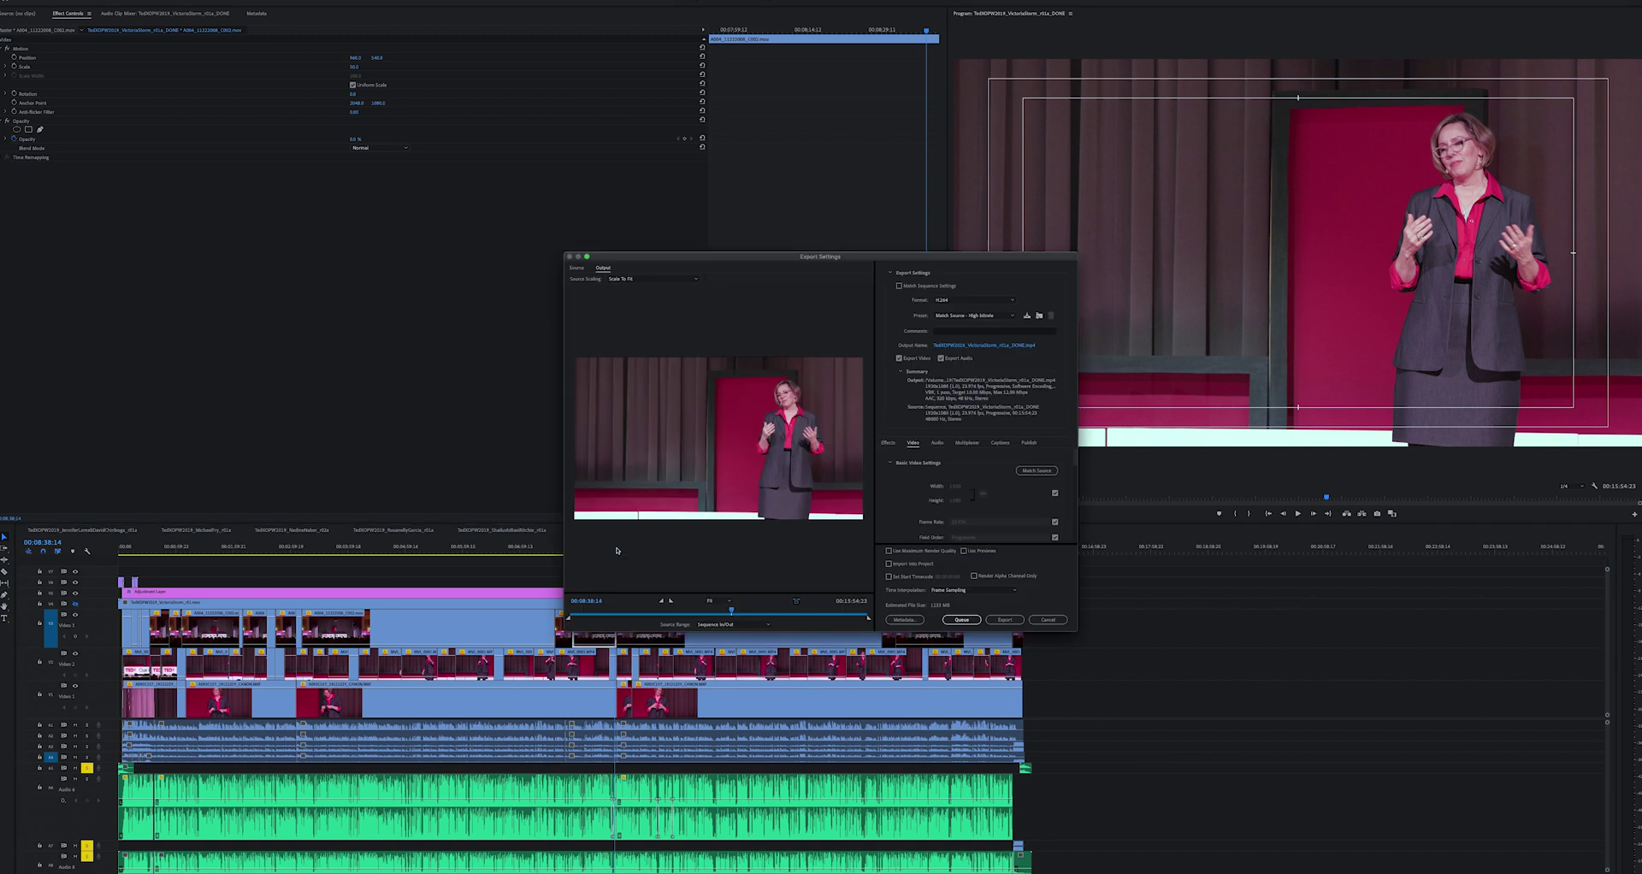
left_click(973, 316)
left_click(968, 484)
scroll(968, 484, "down", 3)
scroll(968, 484, "down", 3)
left_click(1005, 619)
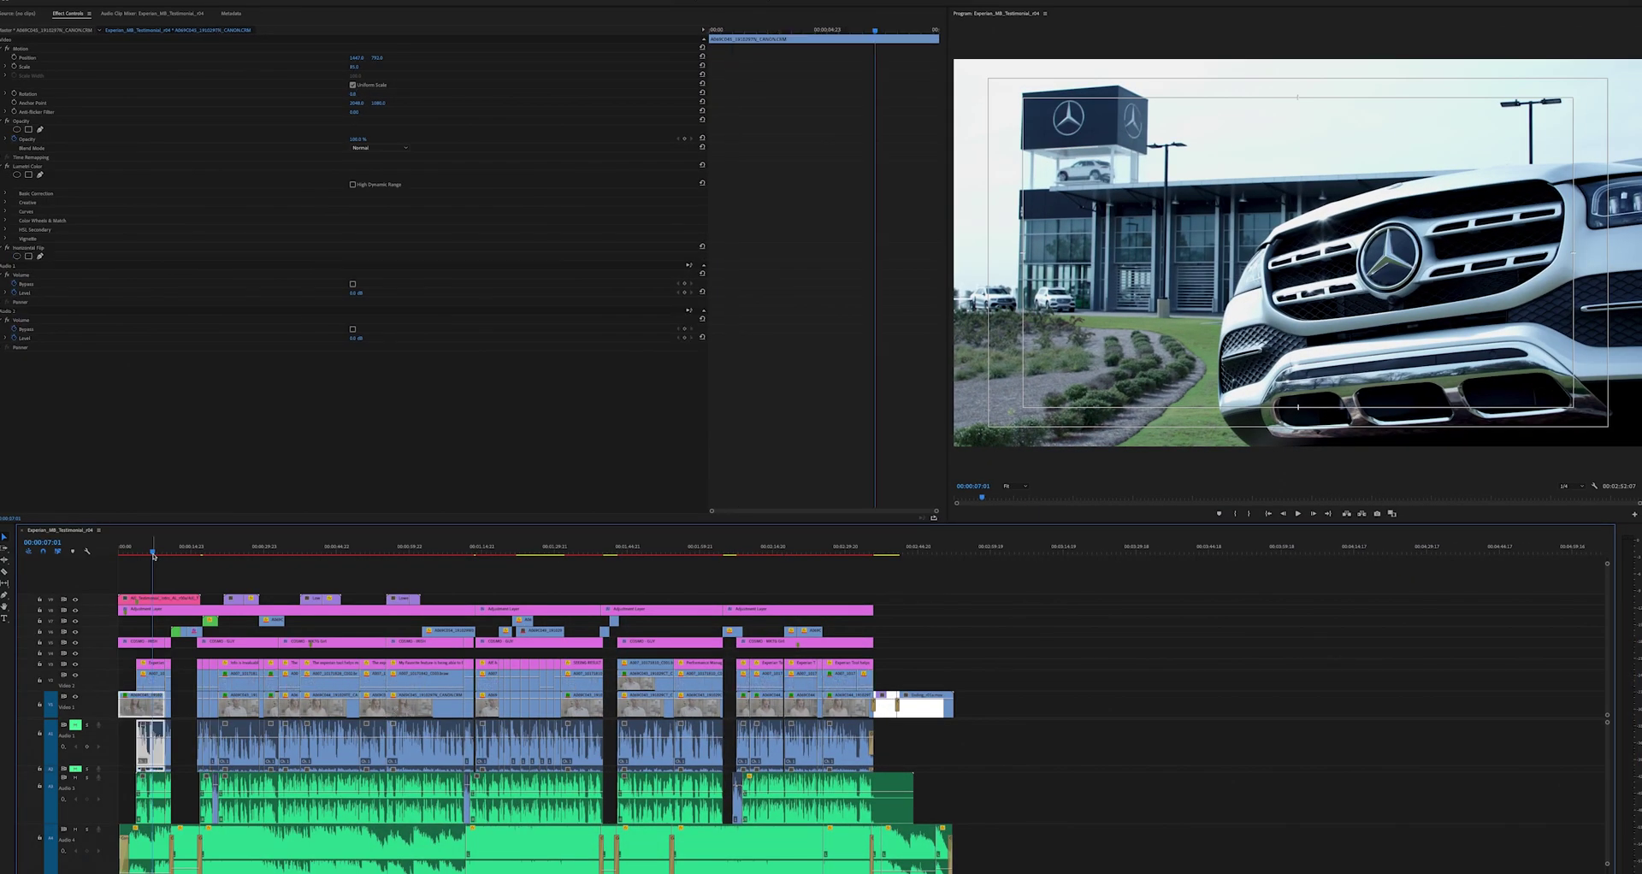
Preview the testimonial shots from 00:00:07:01 through the office desk shot, ending at 00:01:34:14
left_click(153, 554)
left_click(221, 552)
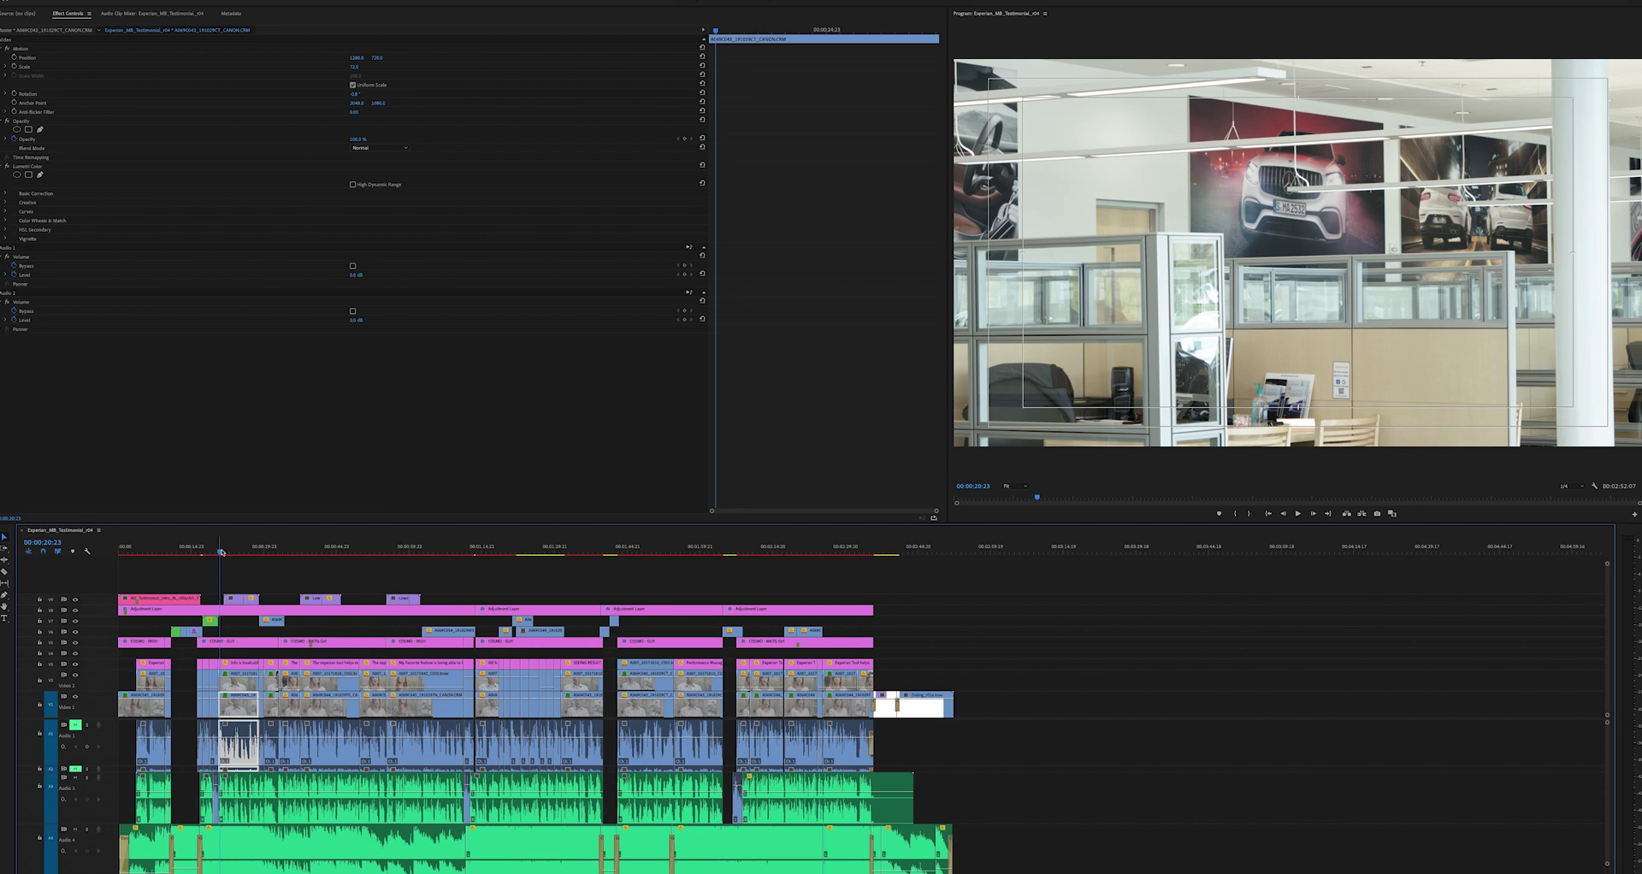
left_click(346, 547)
left_click_drag(346, 547, 354, 551)
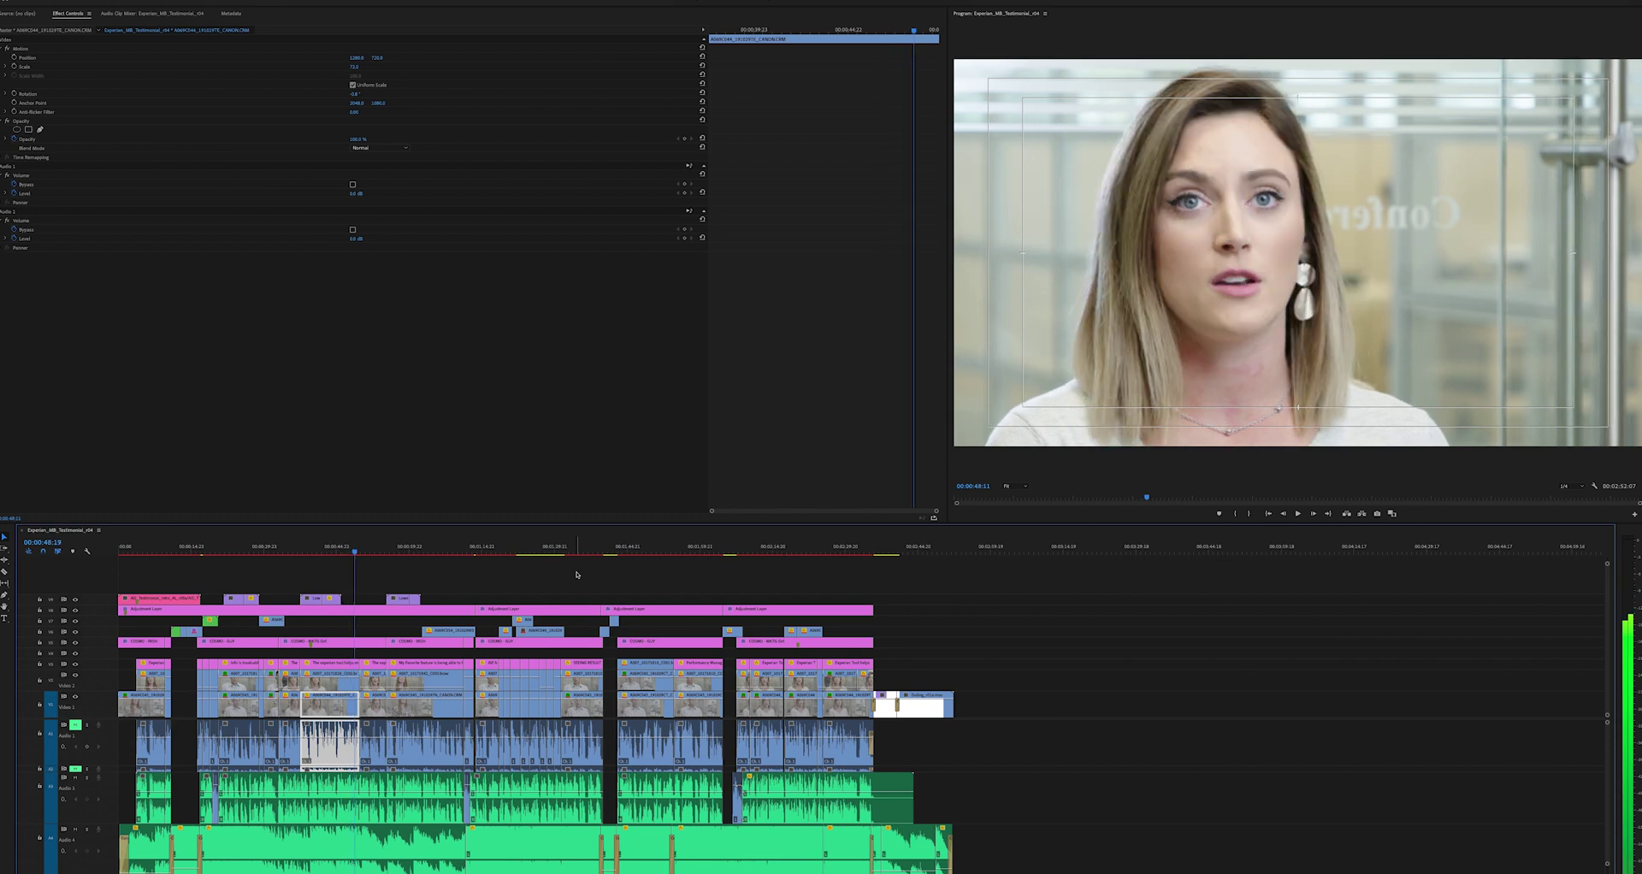
left_click(430, 552)
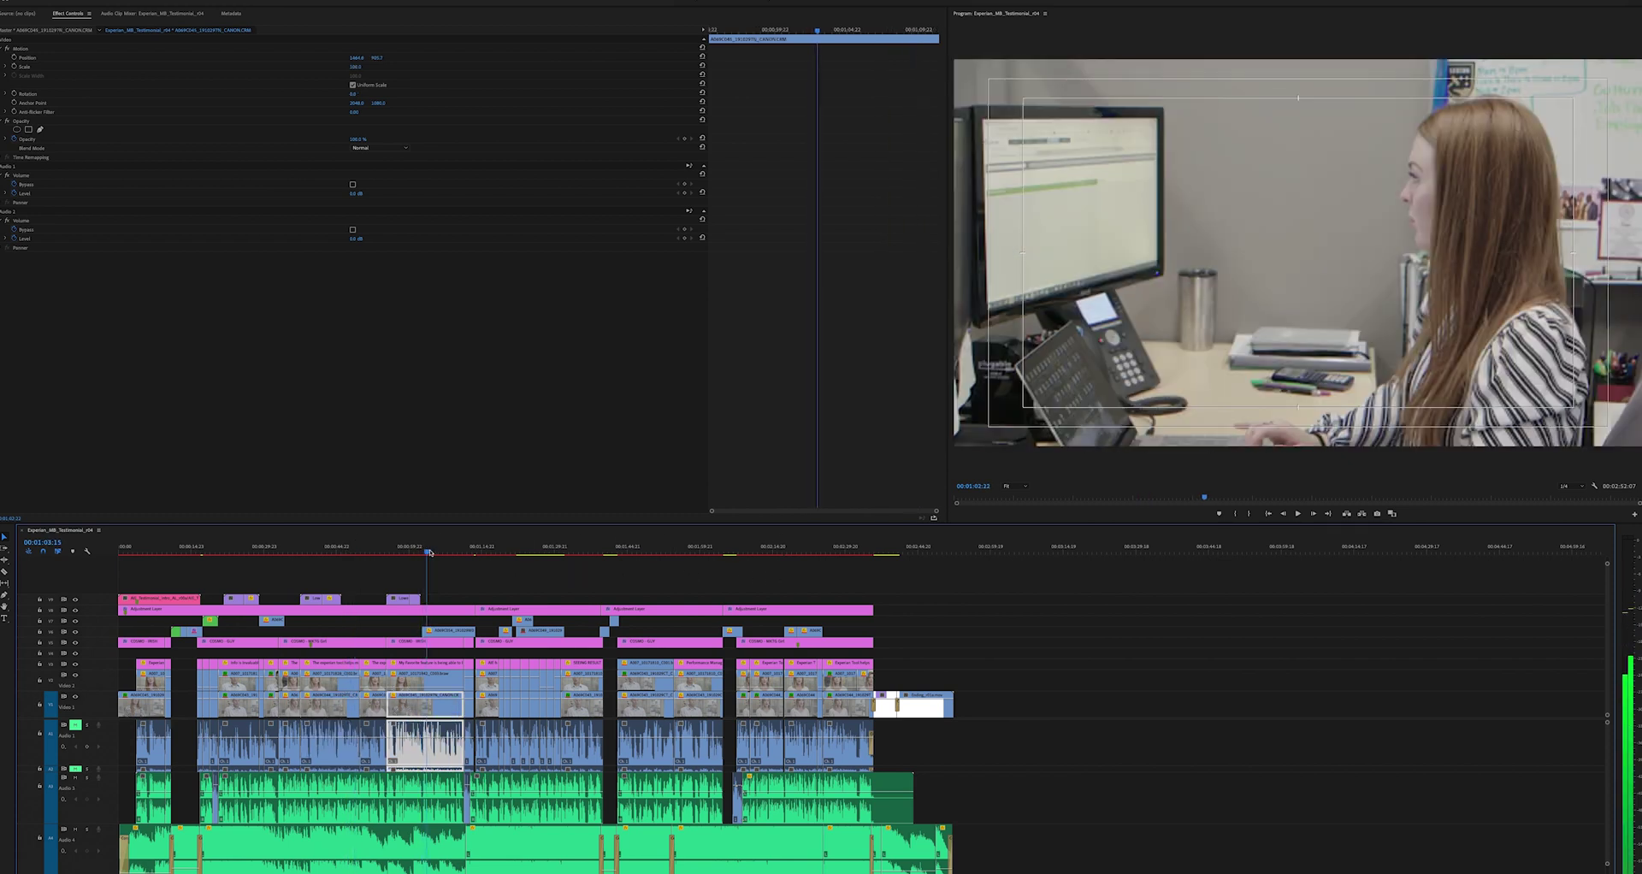
left_click_drag(430, 551, 595, 550)
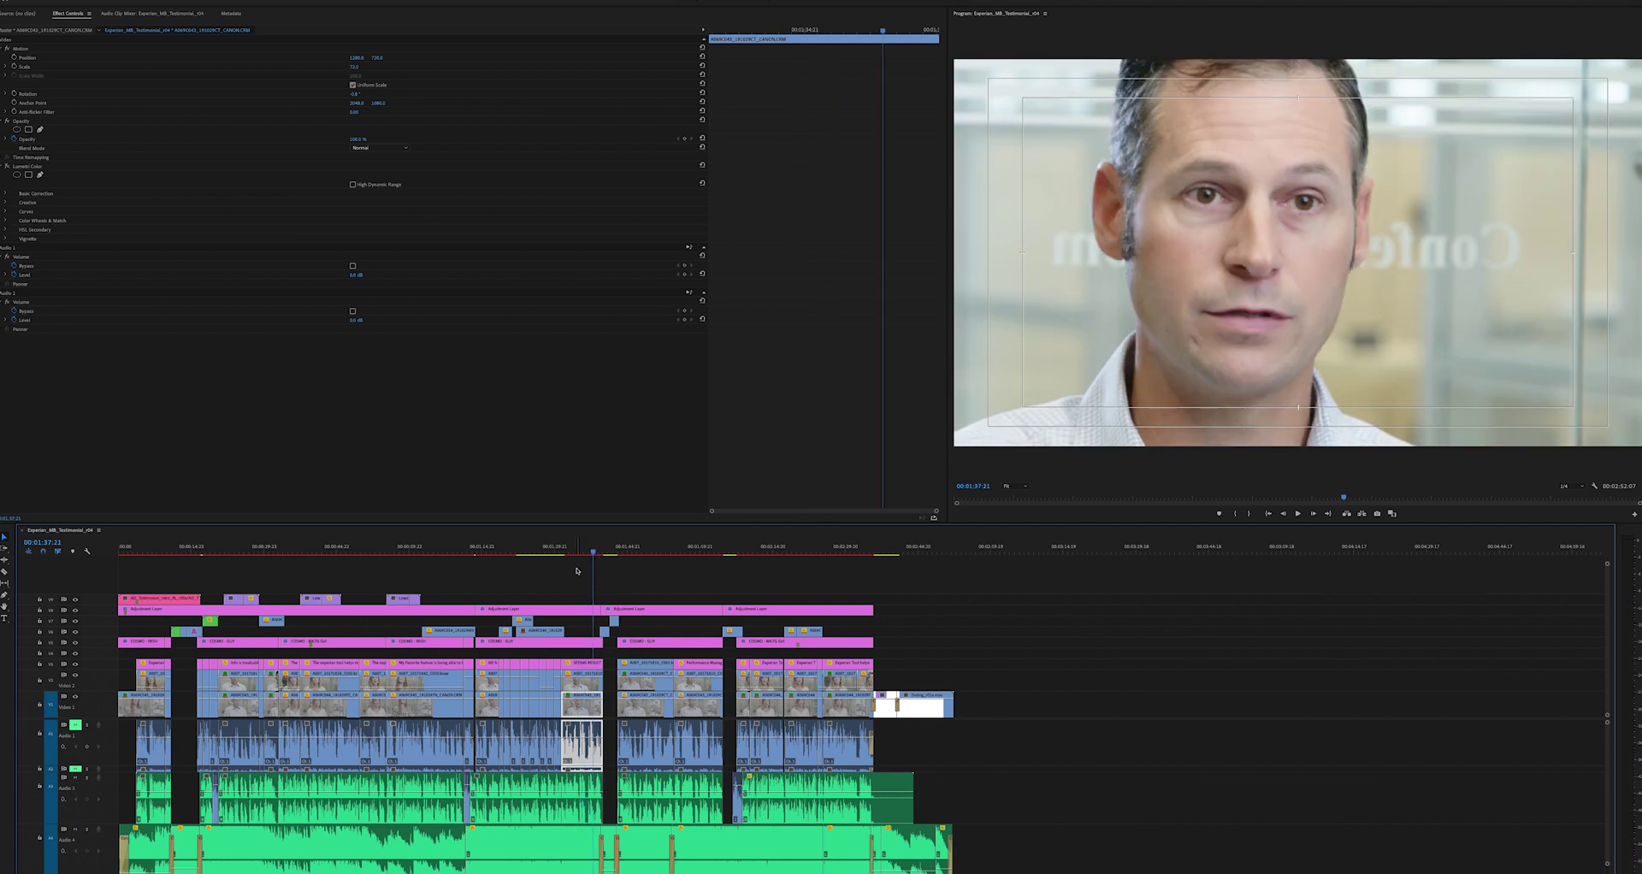
left_click(586, 551)
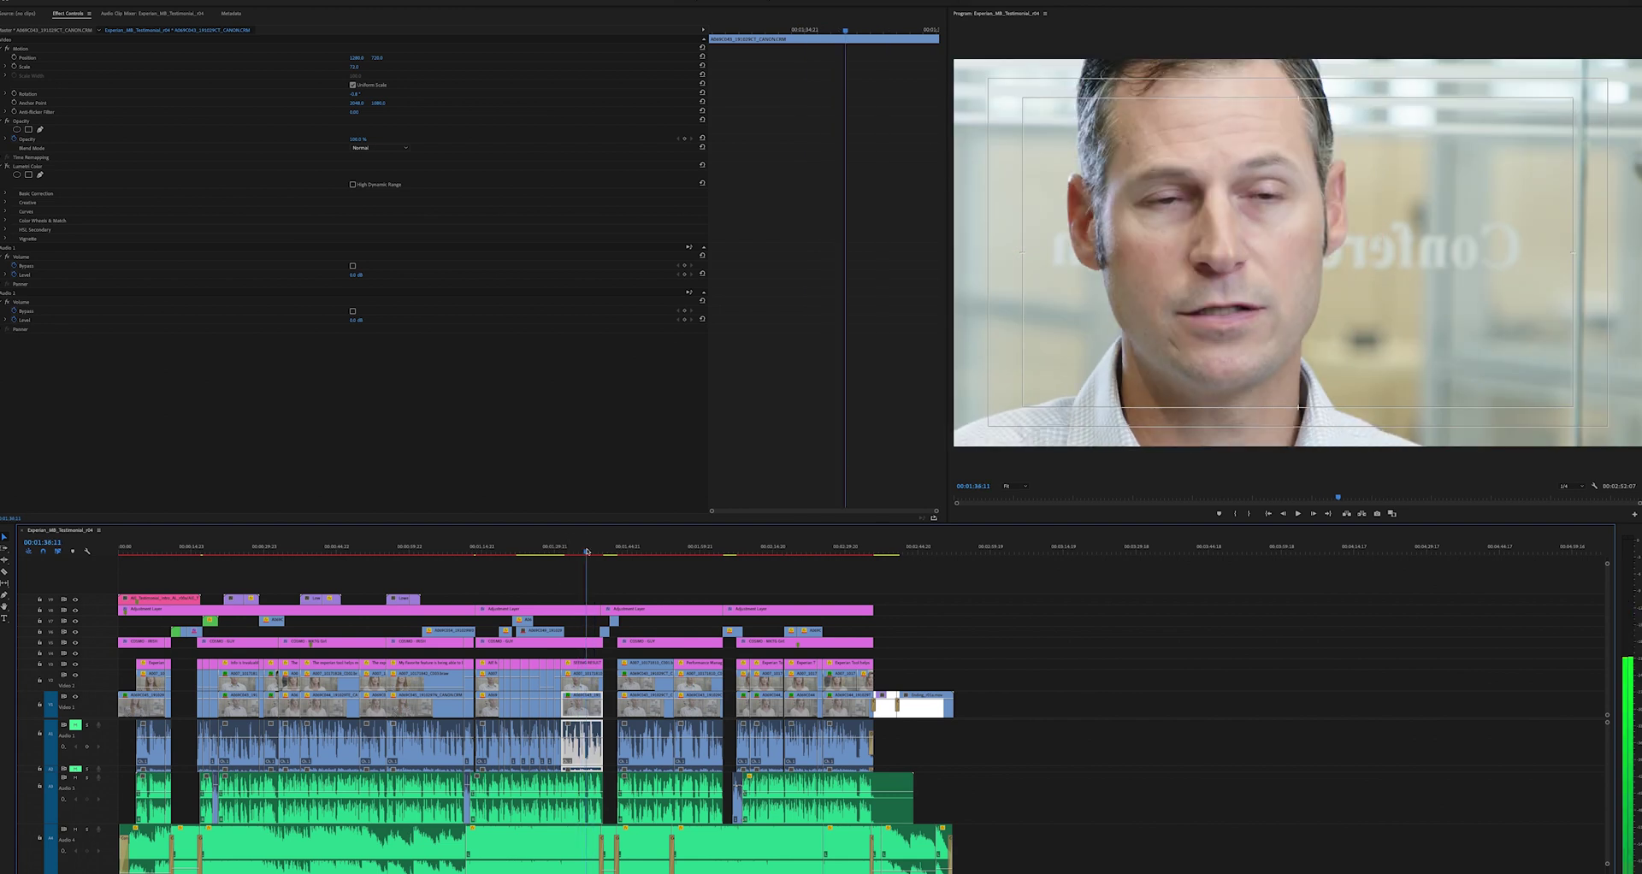
left_click_drag(587, 552, 577, 552)
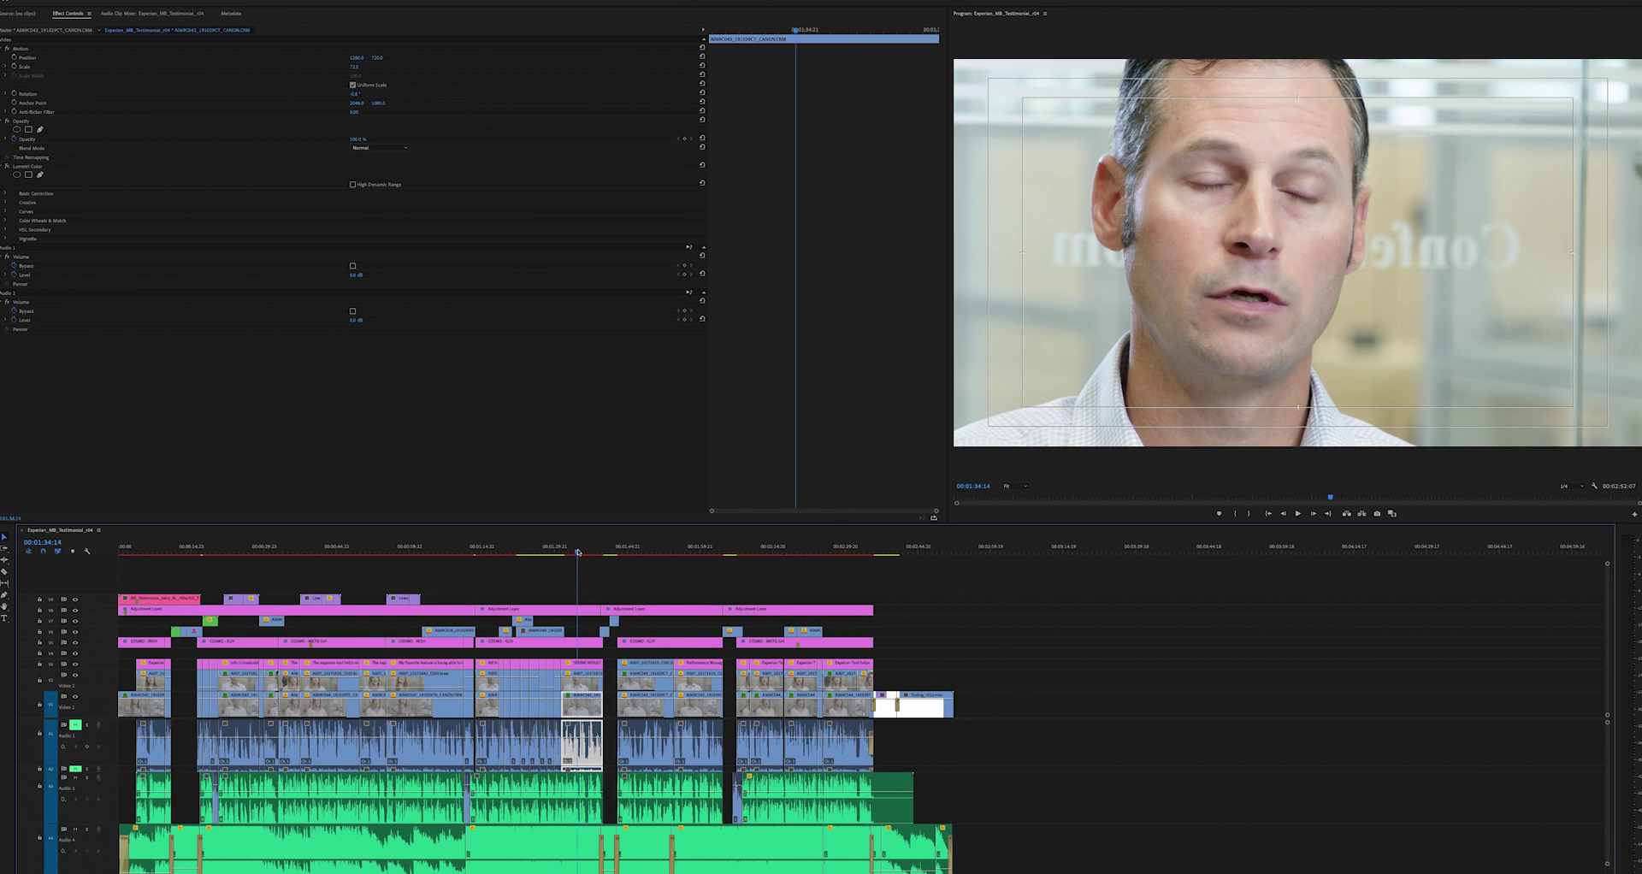
Briefly open and cancel the export settings, then inspect and deselect the COSMO - GUY clip
key("ctrl+m")
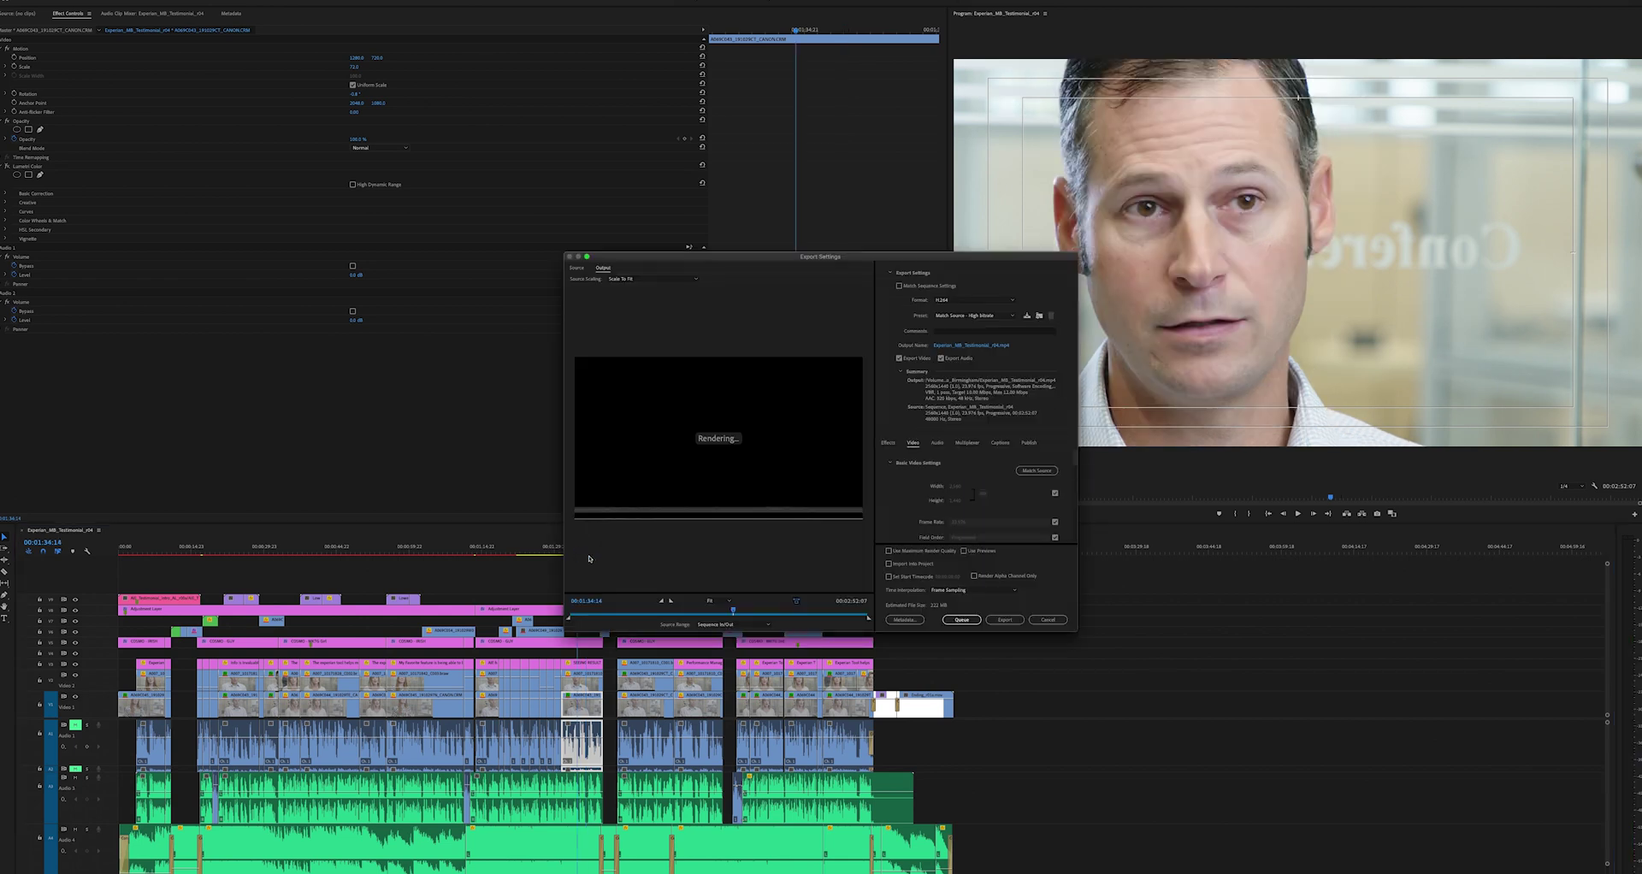
key("Escape")
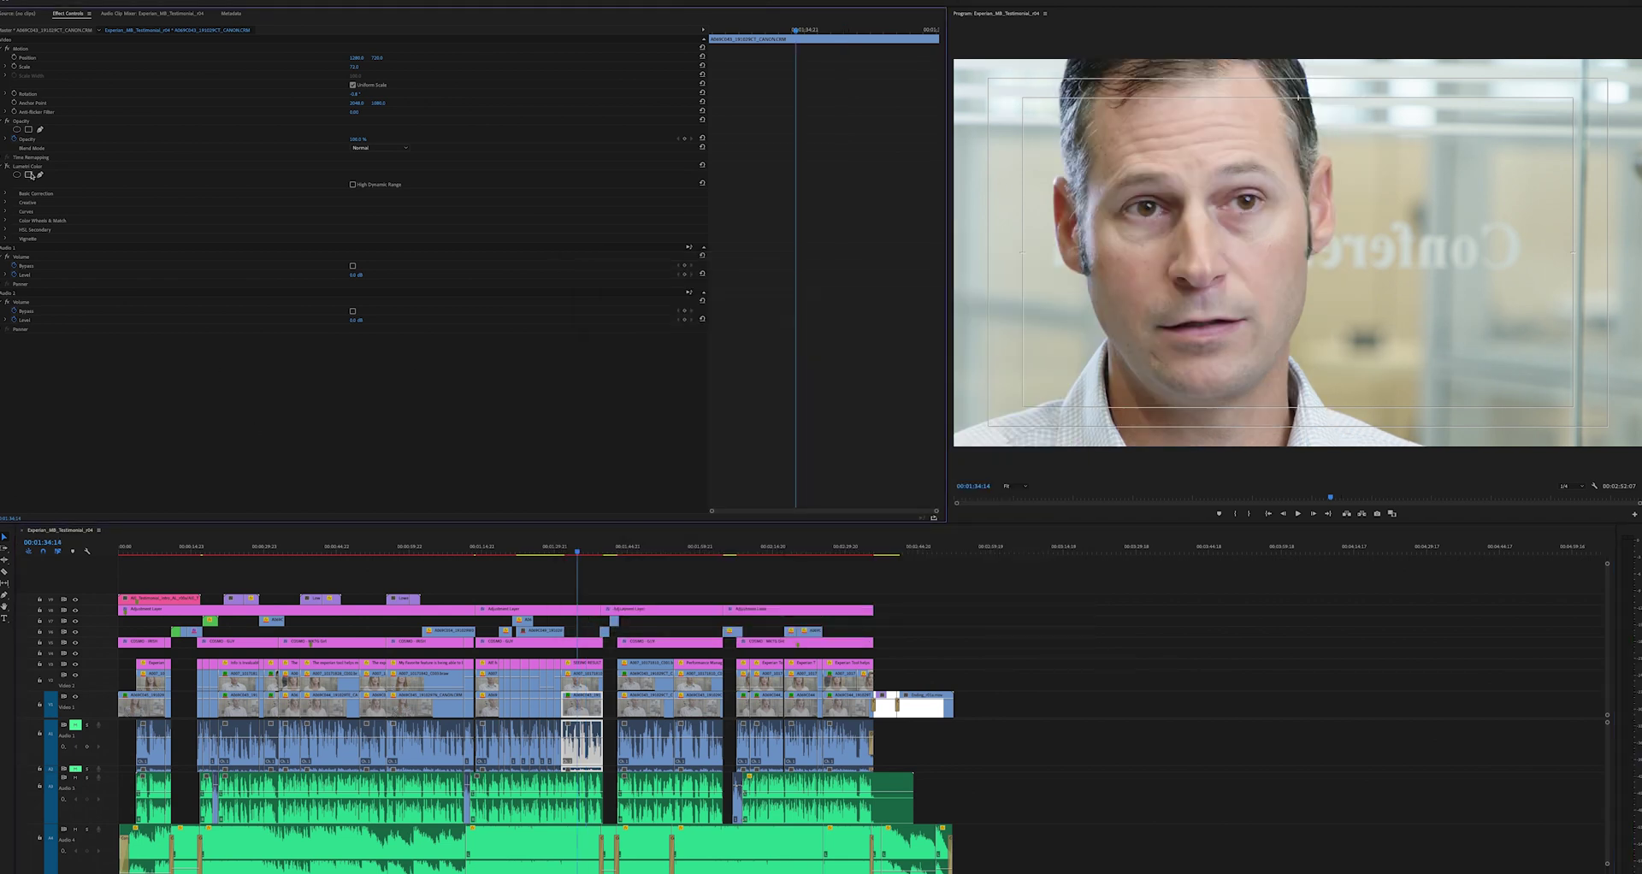
left_click(546, 642)
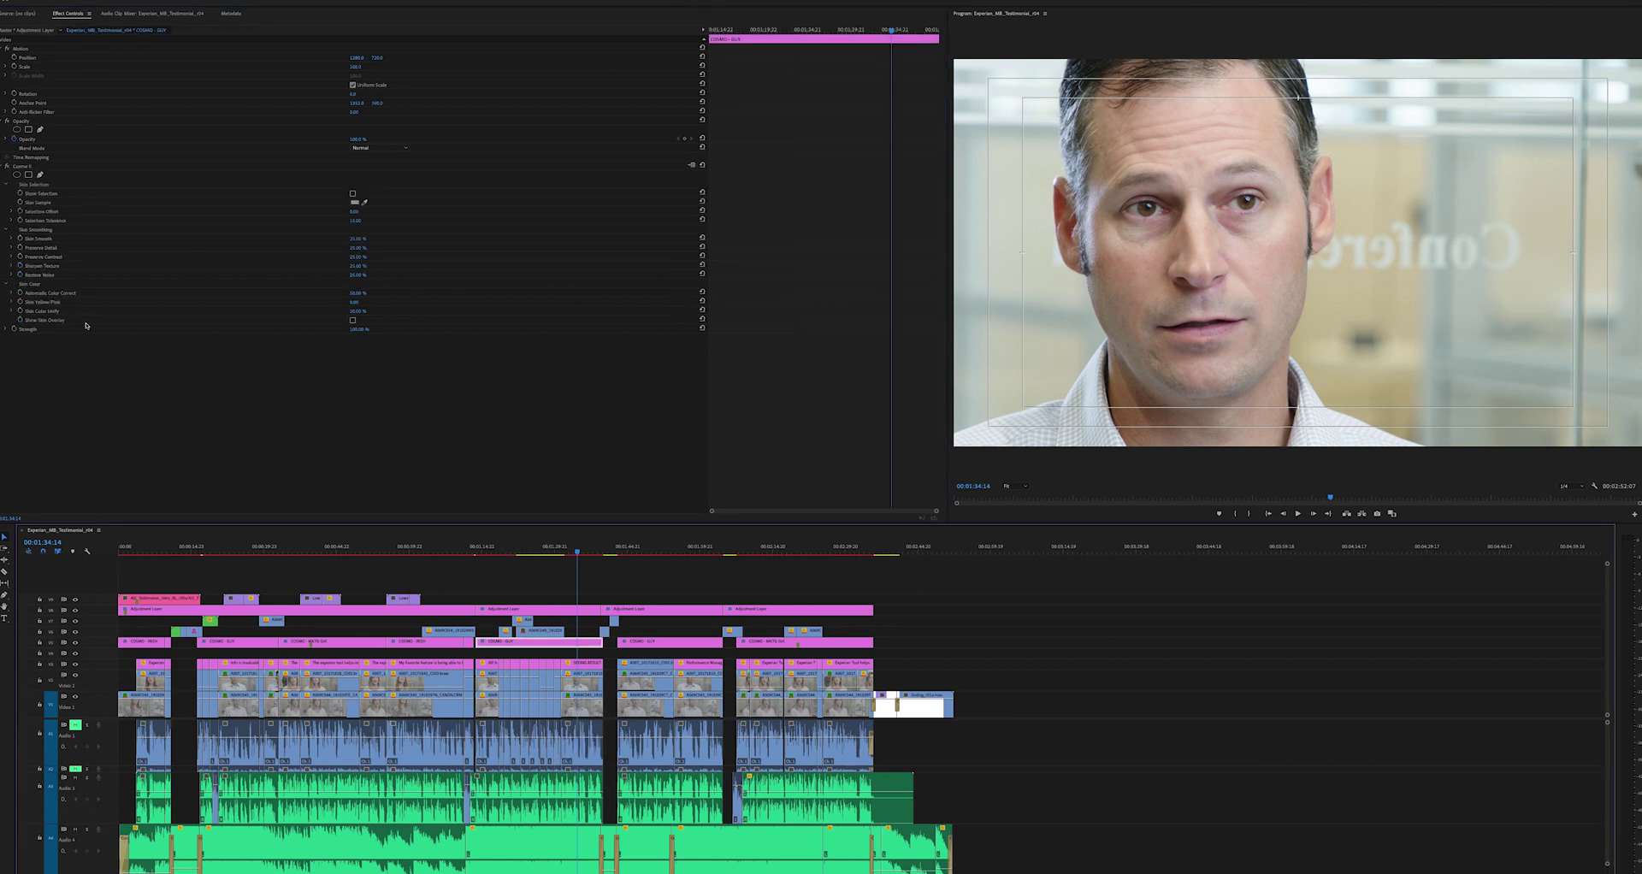
left_click(586, 567)
Set the testimonial export to the MP4 - 25/50 2 Pass preset and review its bitrate settings
key("super+m")
left_click(975, 315)
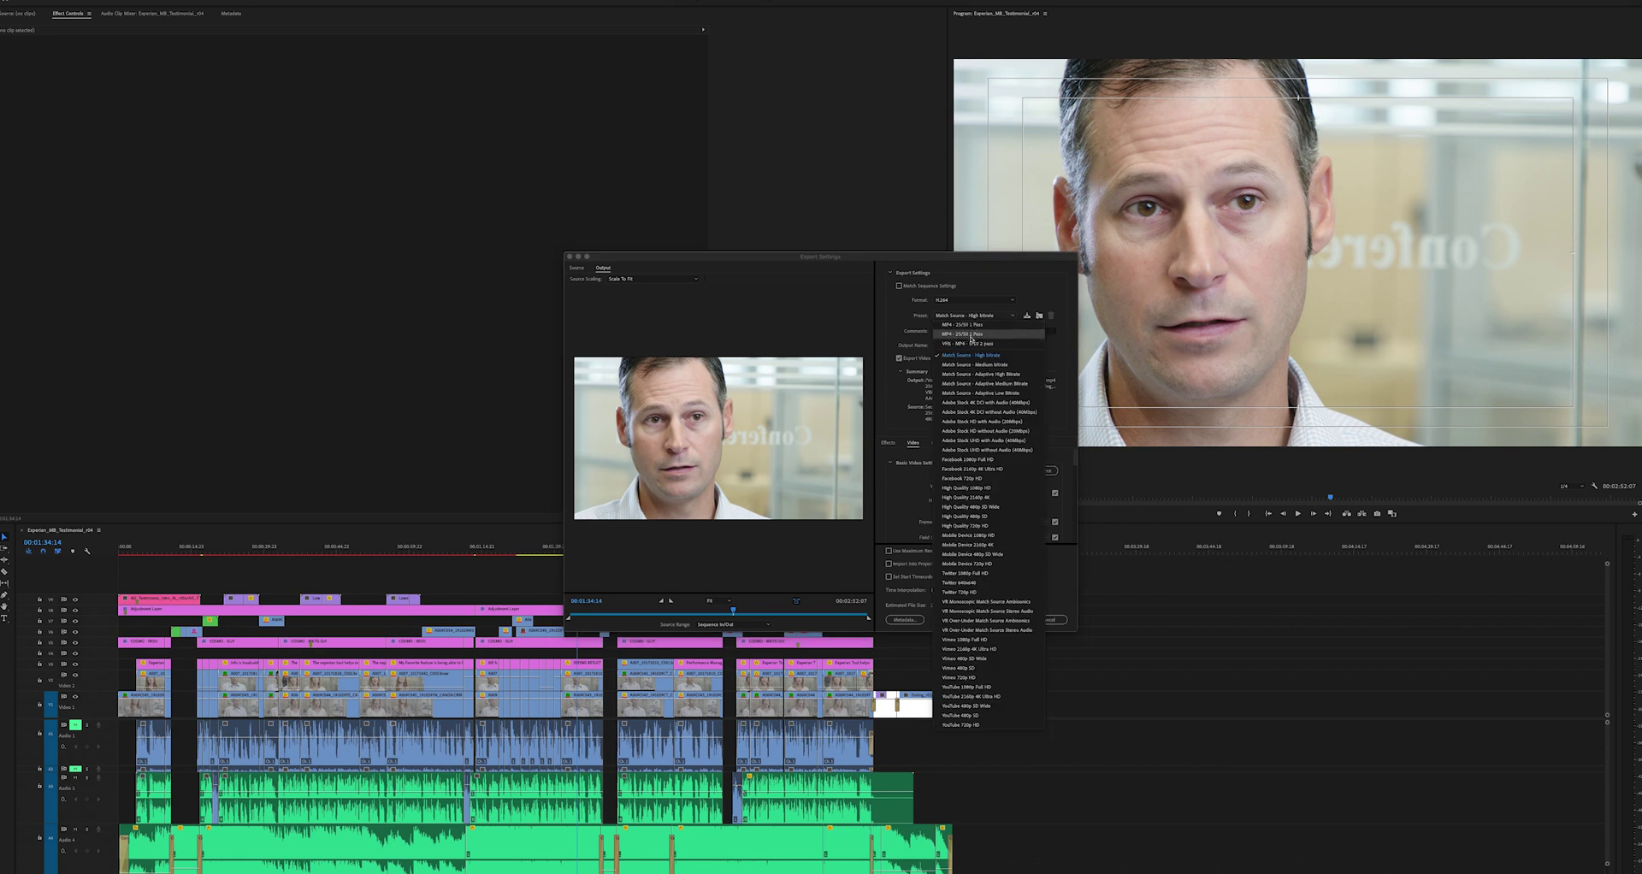
left_click(984, 325)
scroll(901, 474, "down", 10)
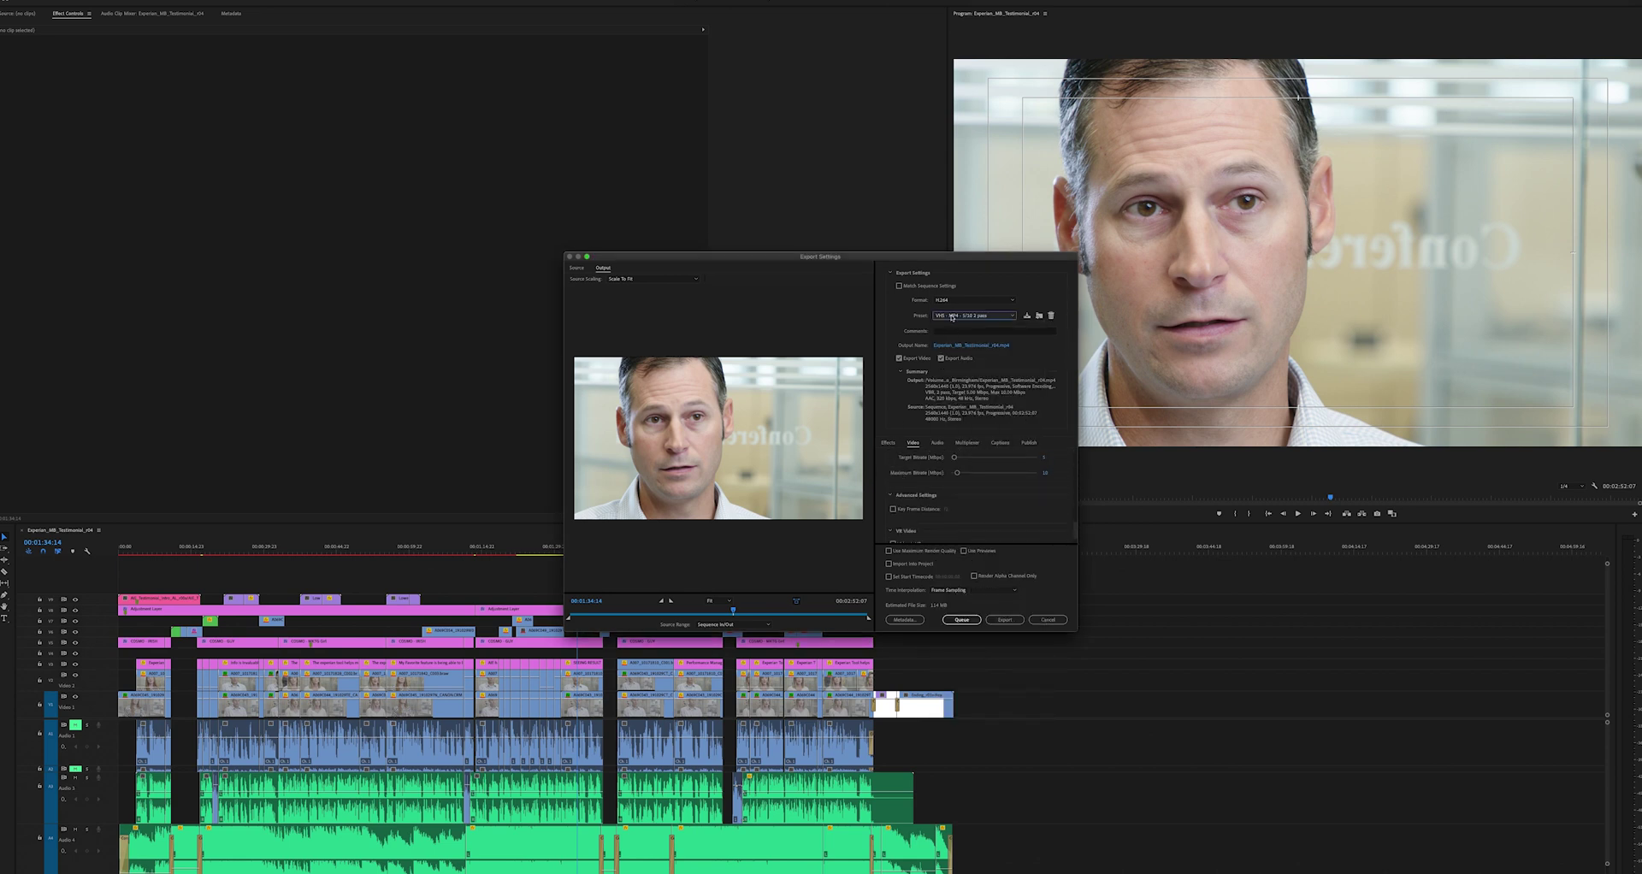
left_click(952, 315)
left_click(967, 338)
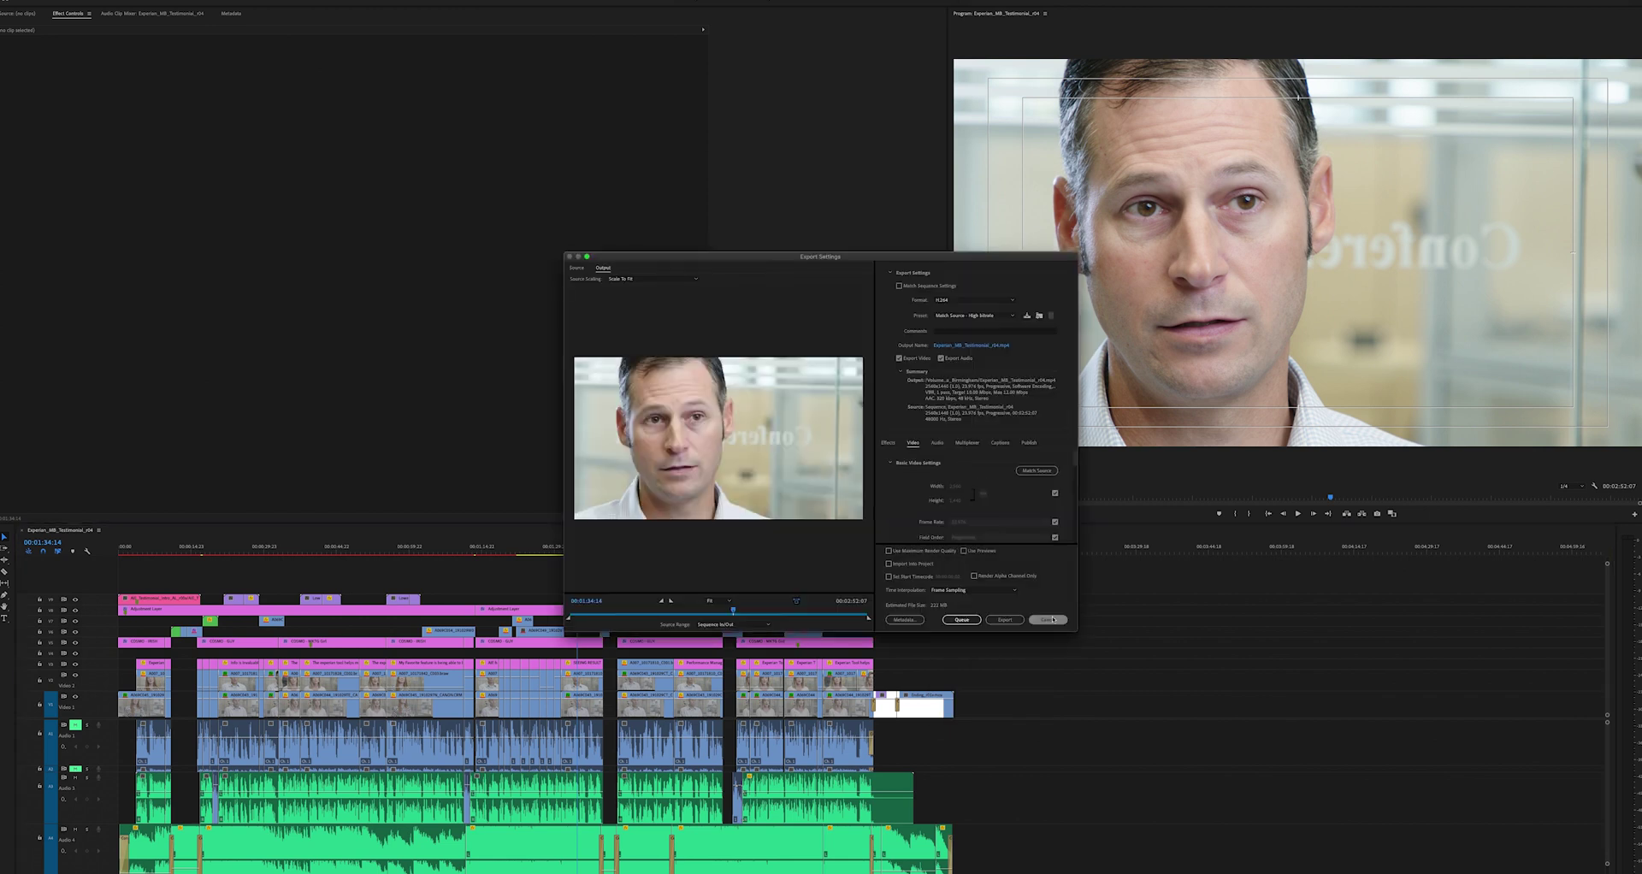
left_click(974, 316)
left_click(975, 334)
scroll(906, 465, "down", 5)
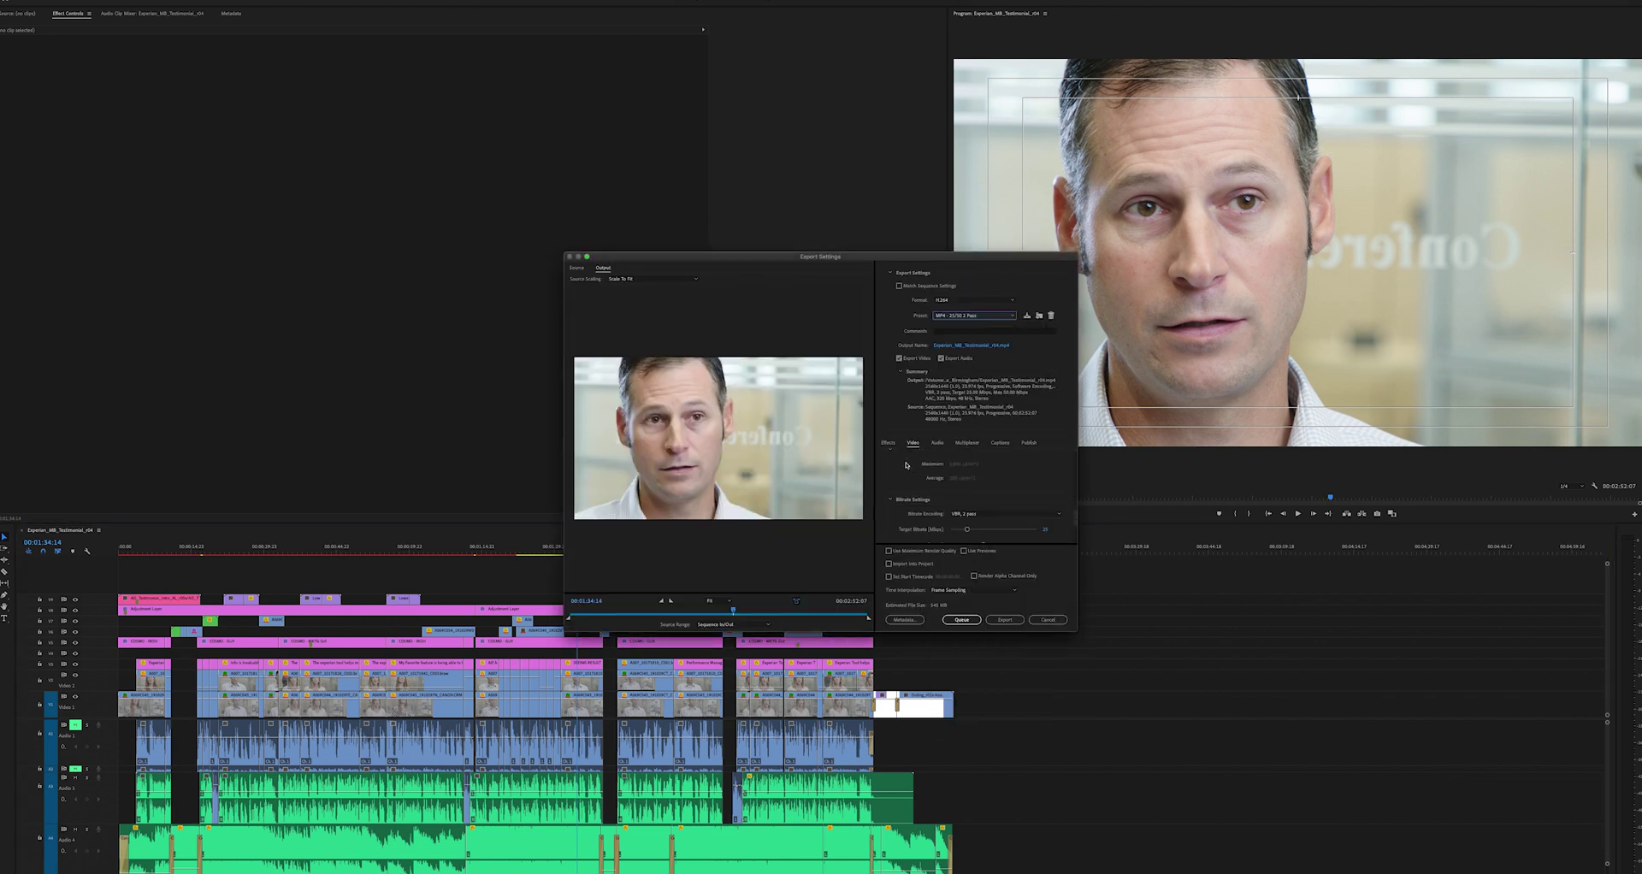